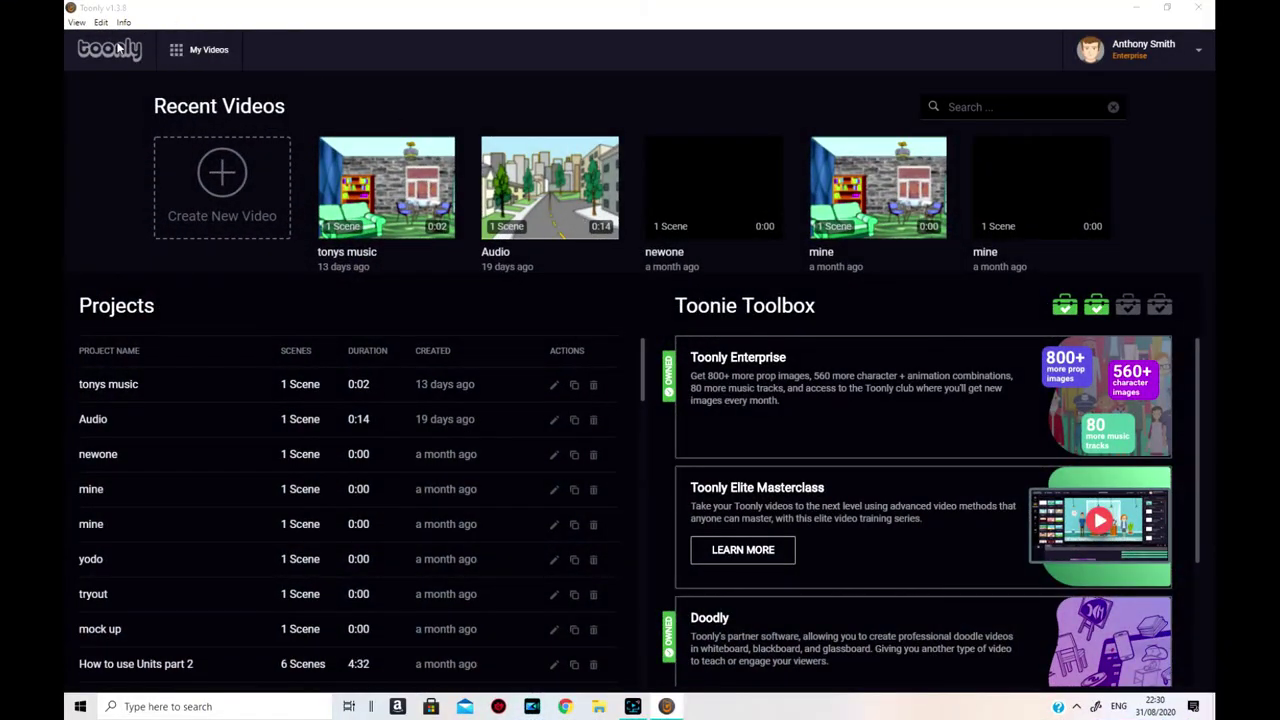
Start a new video named 'backgrounds' and open it in the editor
click(222, 186)
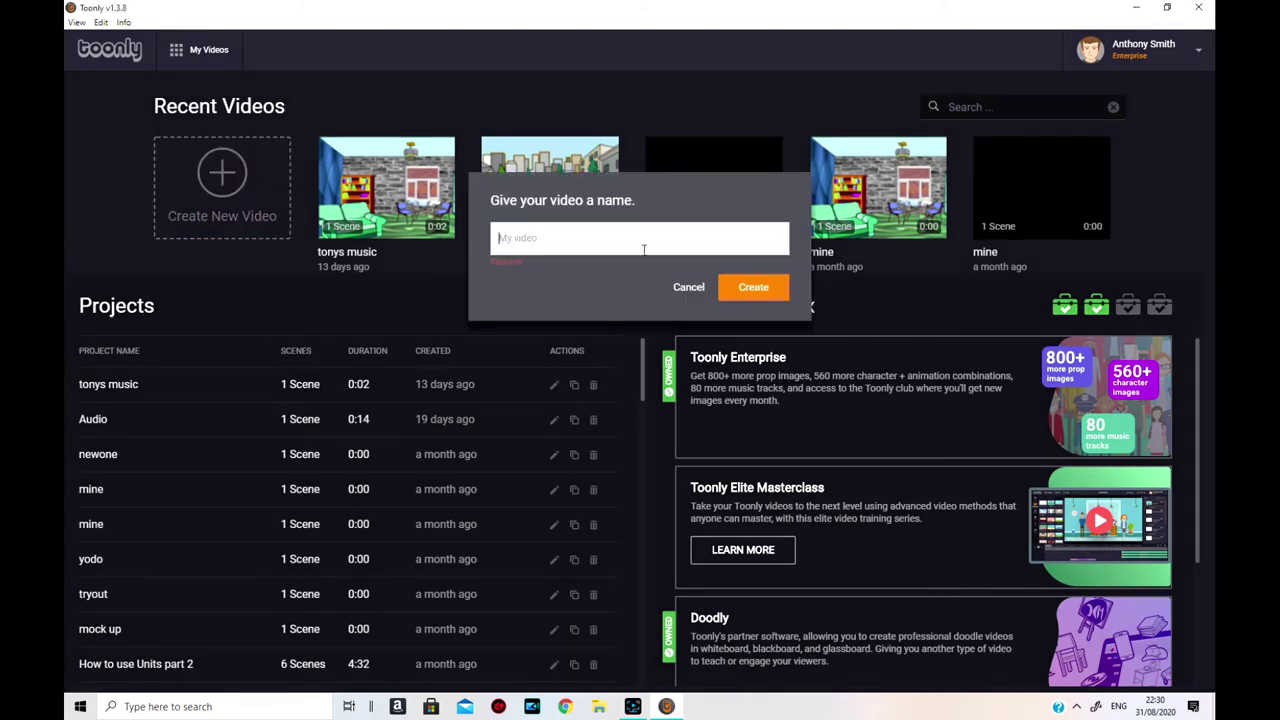
text(backgrounds)
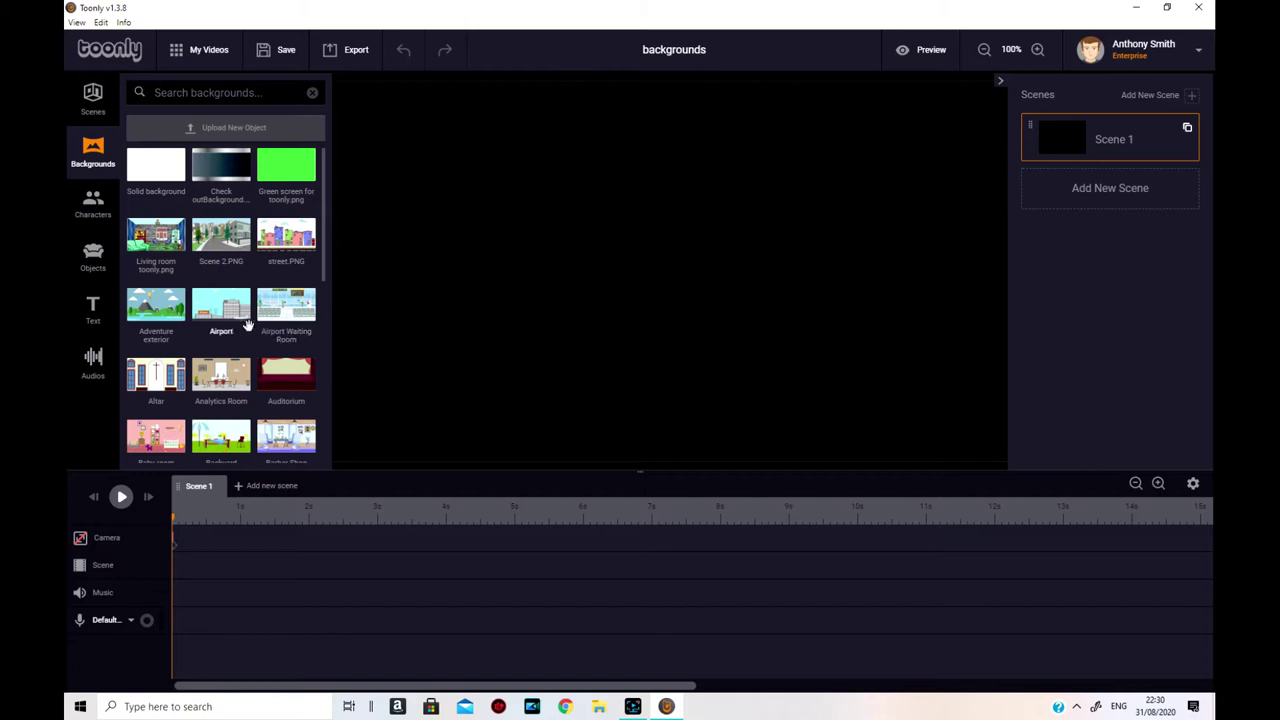
Set the Altar background for Scene 1, stretch it to 8 seconds, and move the playhead to 8 s
drag(160, 378, 586, 314)
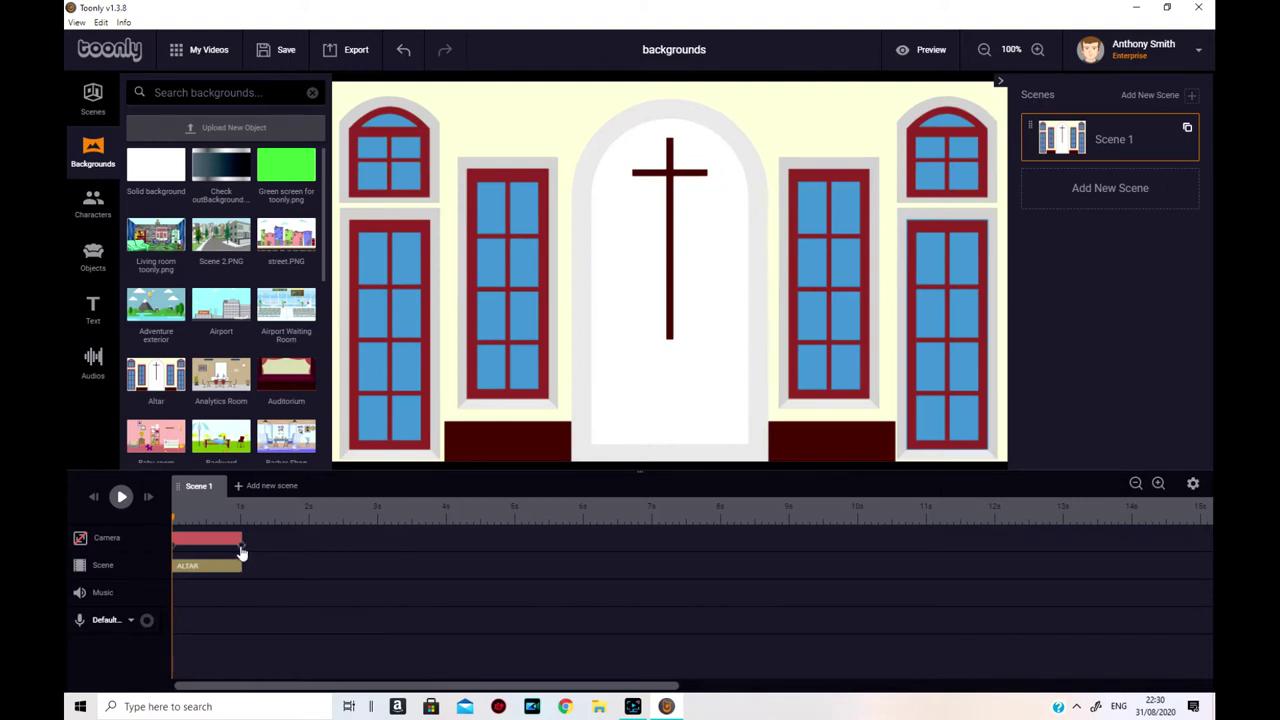
drag(234, 566, 700, 605)
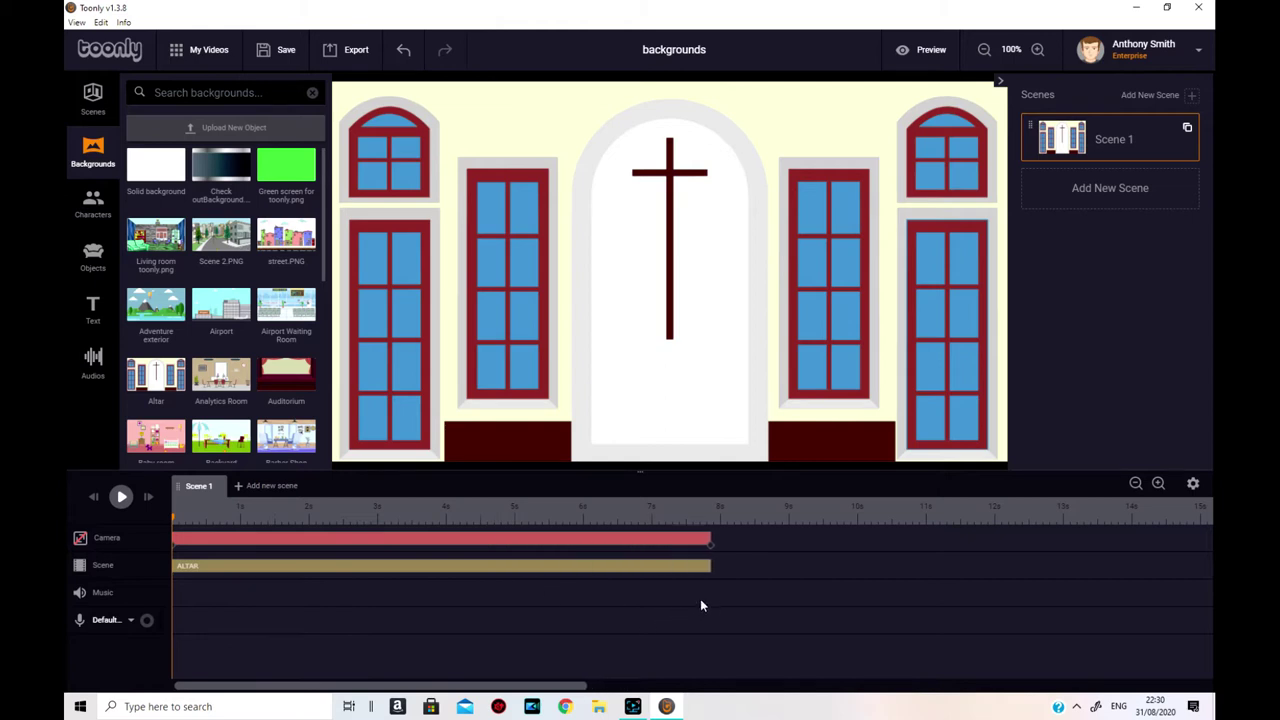
click(540, 569)
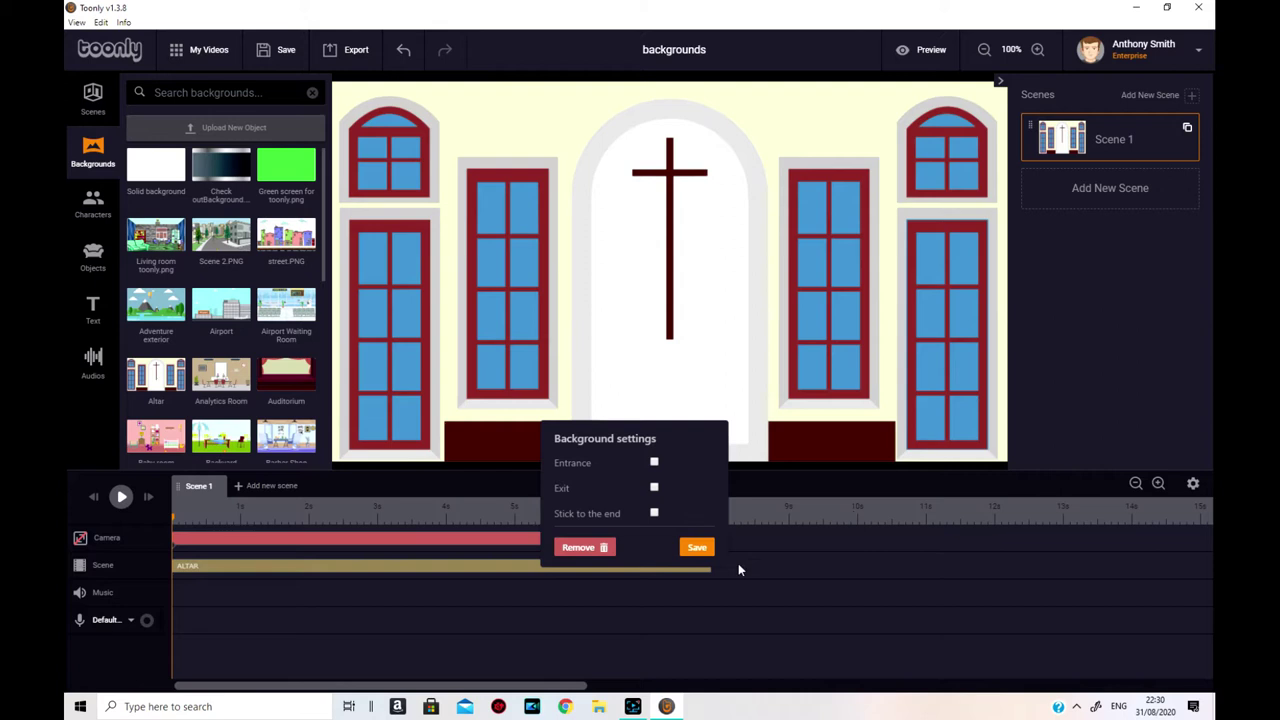
click(700, 550)
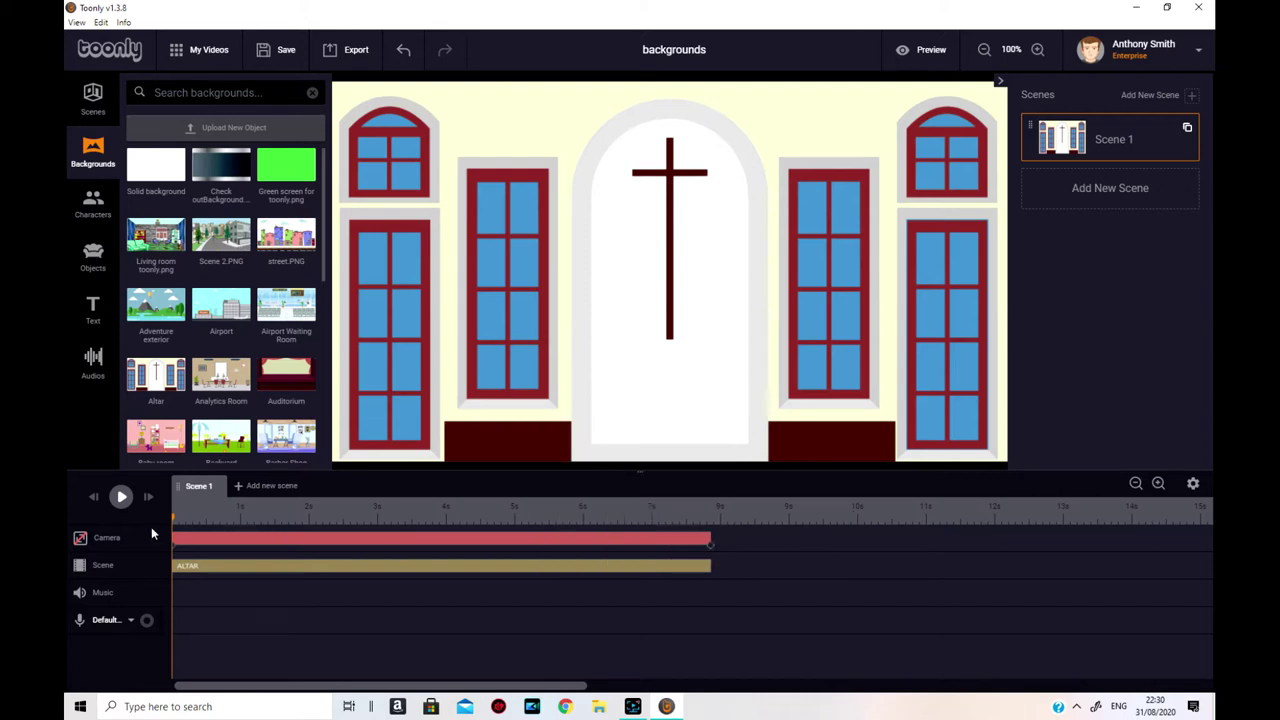
drag(175, 519, 713, 518)
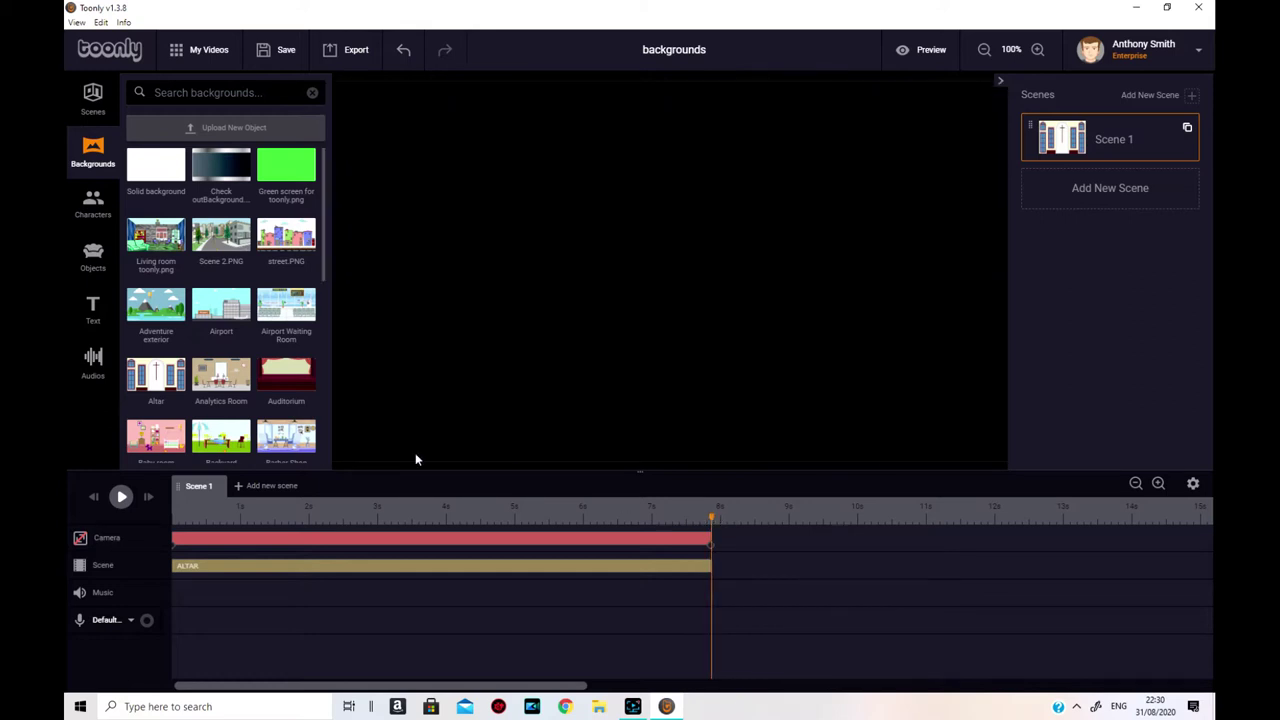
Add the Analytics Room background at 8 s, extend it to about 14.5 s, and play from 0
drag(222, 388, 789, 409)
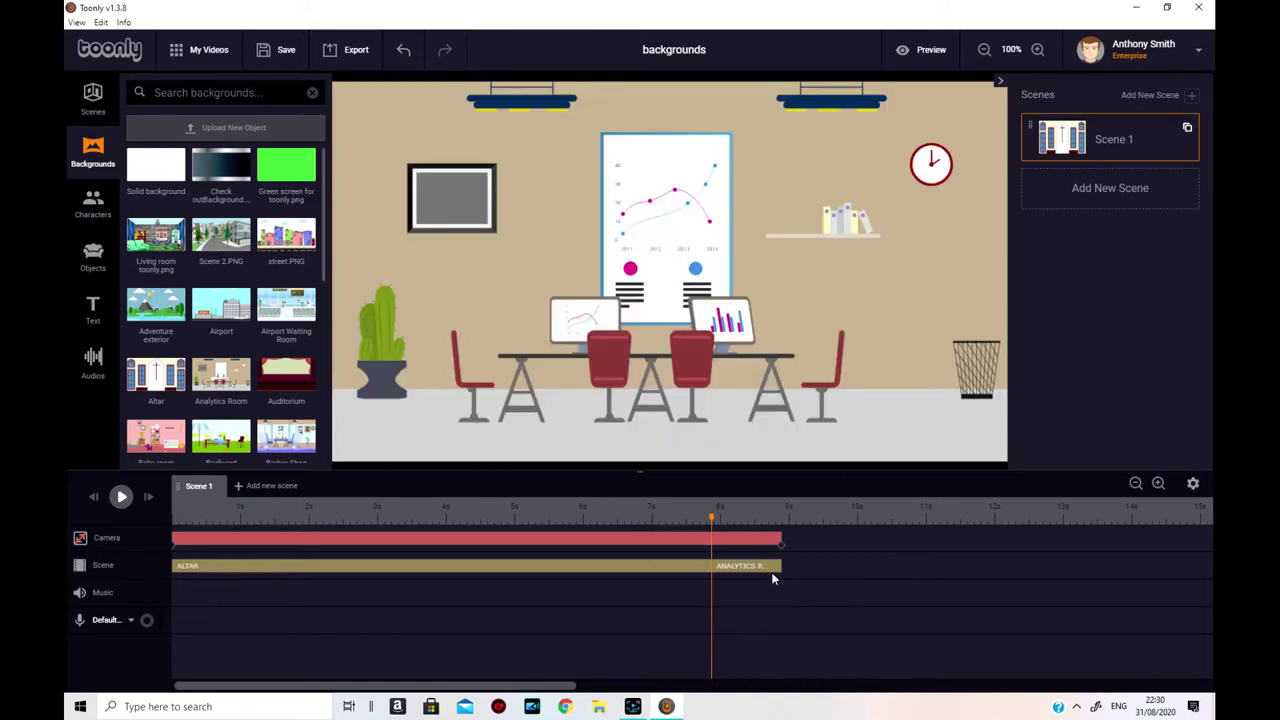
drag(778, 566, 1158, 566)
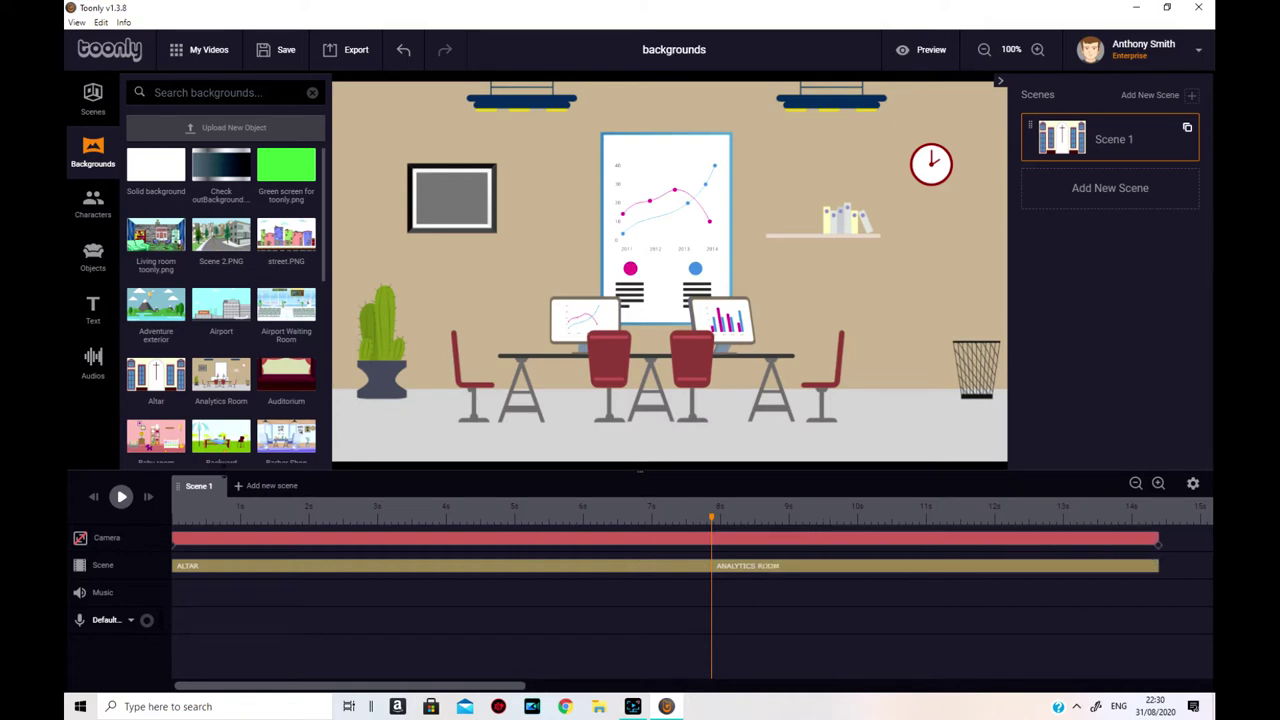
drag(712, 520, 150, 520)
click(122, 497)
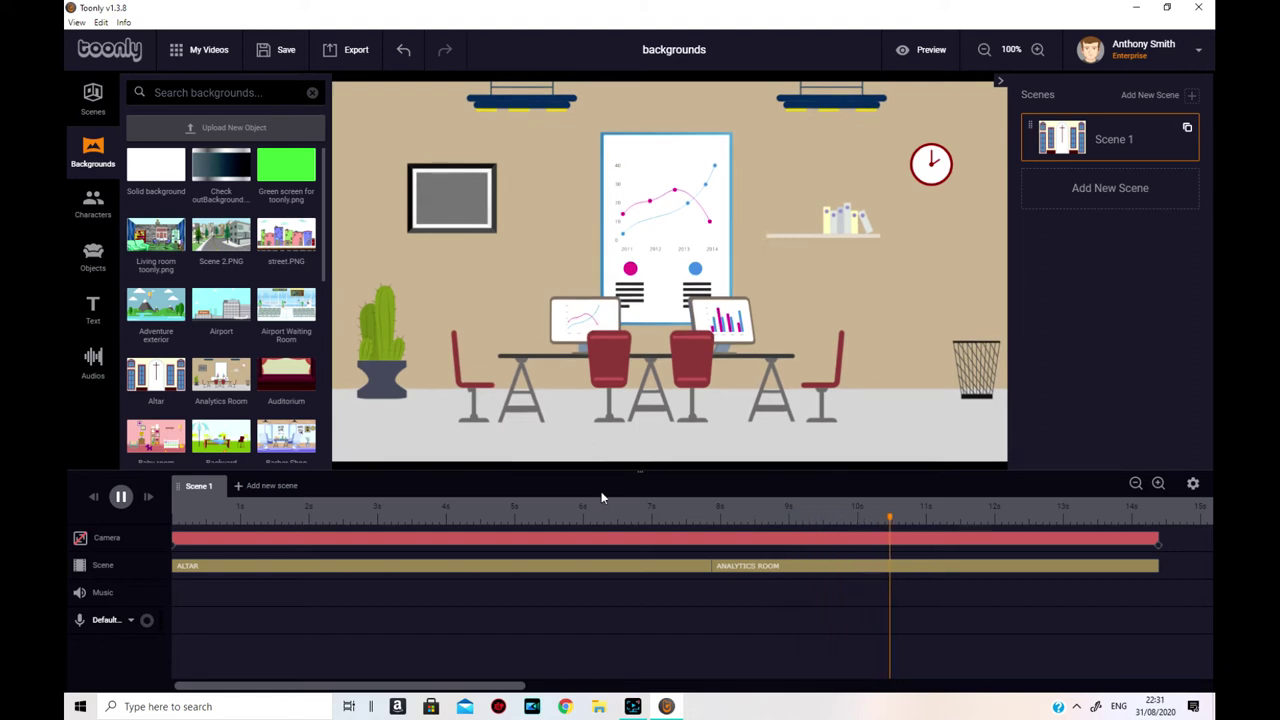
Replay the Altar-to-Analytics Room scene from about 3.3 s, stop it, and show the Characters library
click(787, 574)
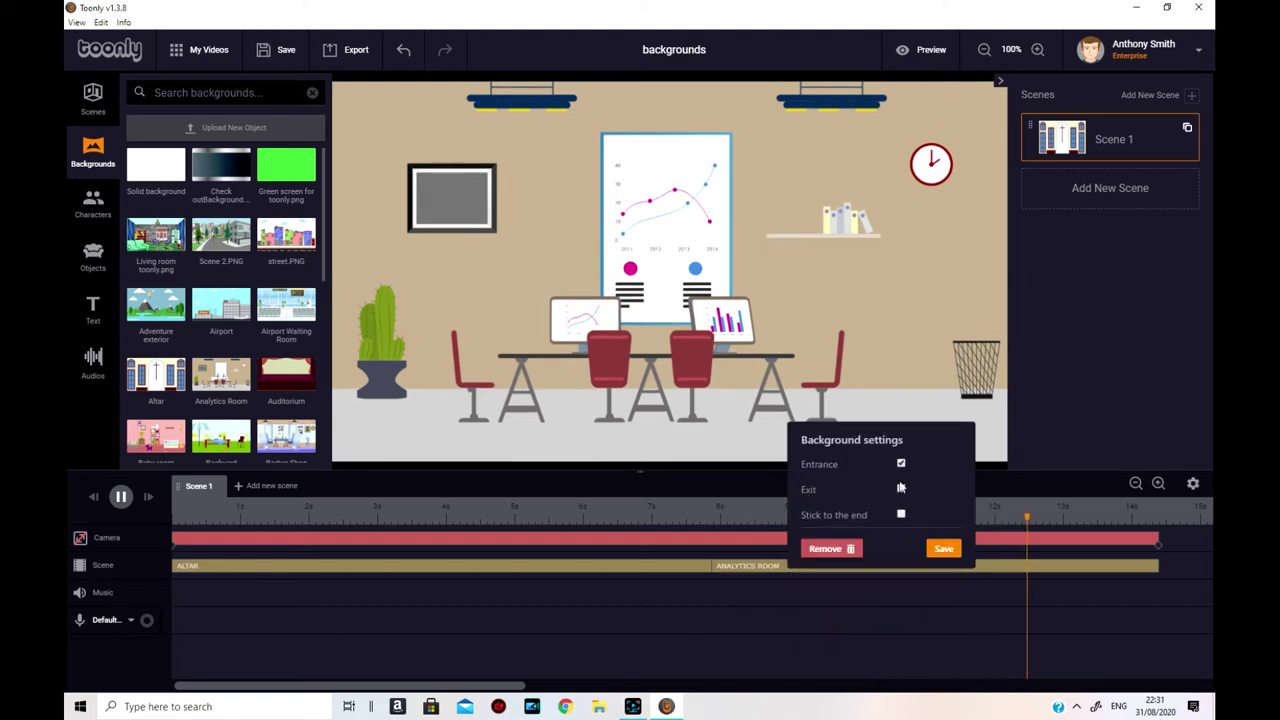
click(952, 551)
click(389, 508)
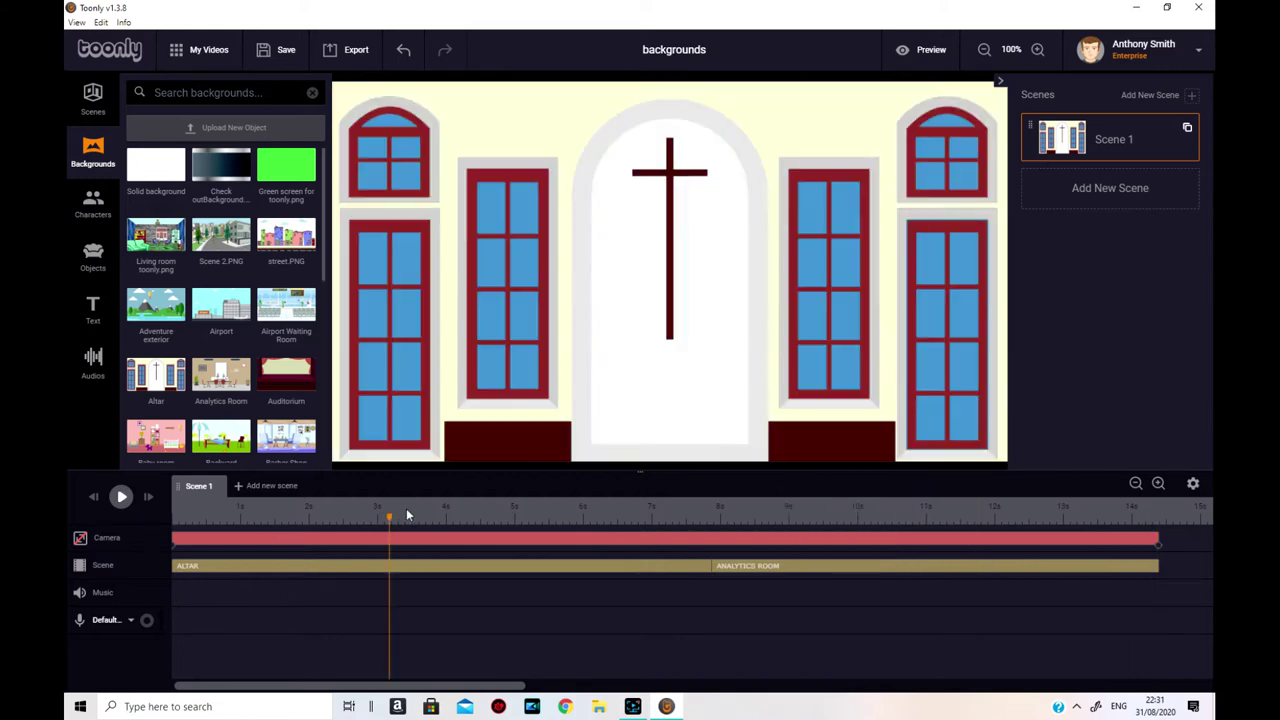
click(121, 497)
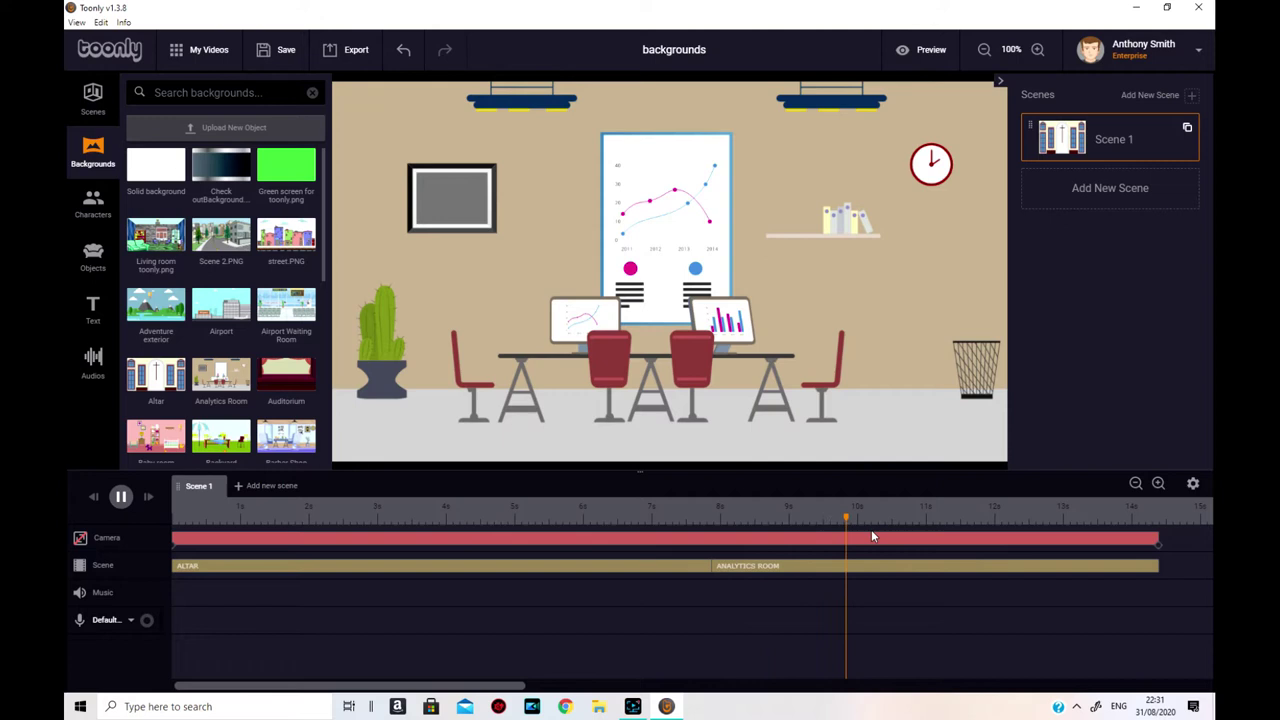
key(space)
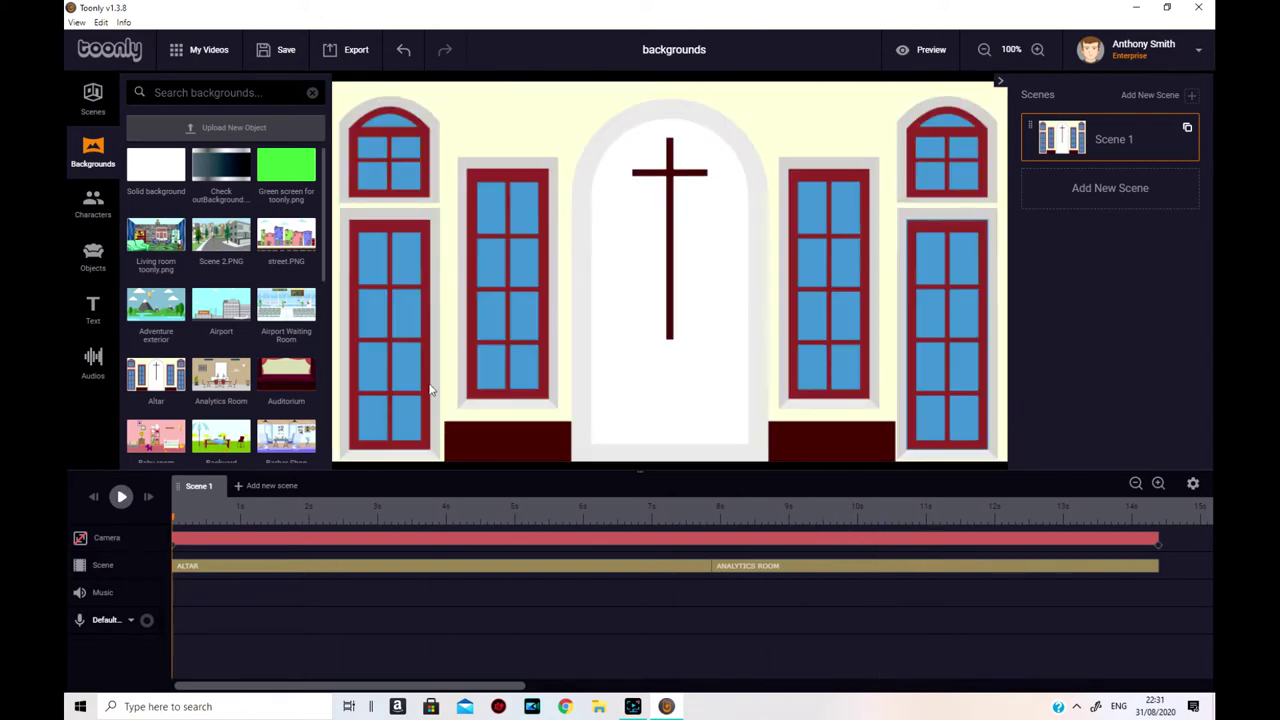
click(84, 202)
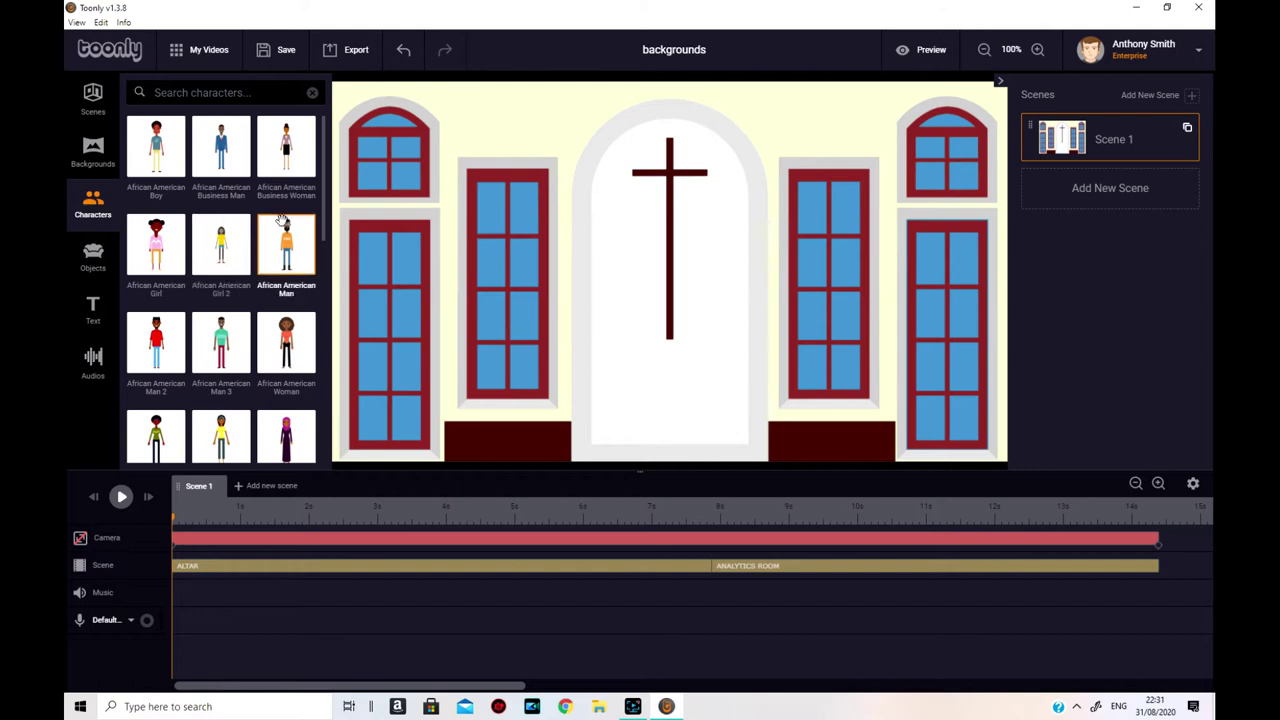
Place the African American Man on the altar with a Walking animation and Instant entrance and exit
drag(282, 238, 527, 342)
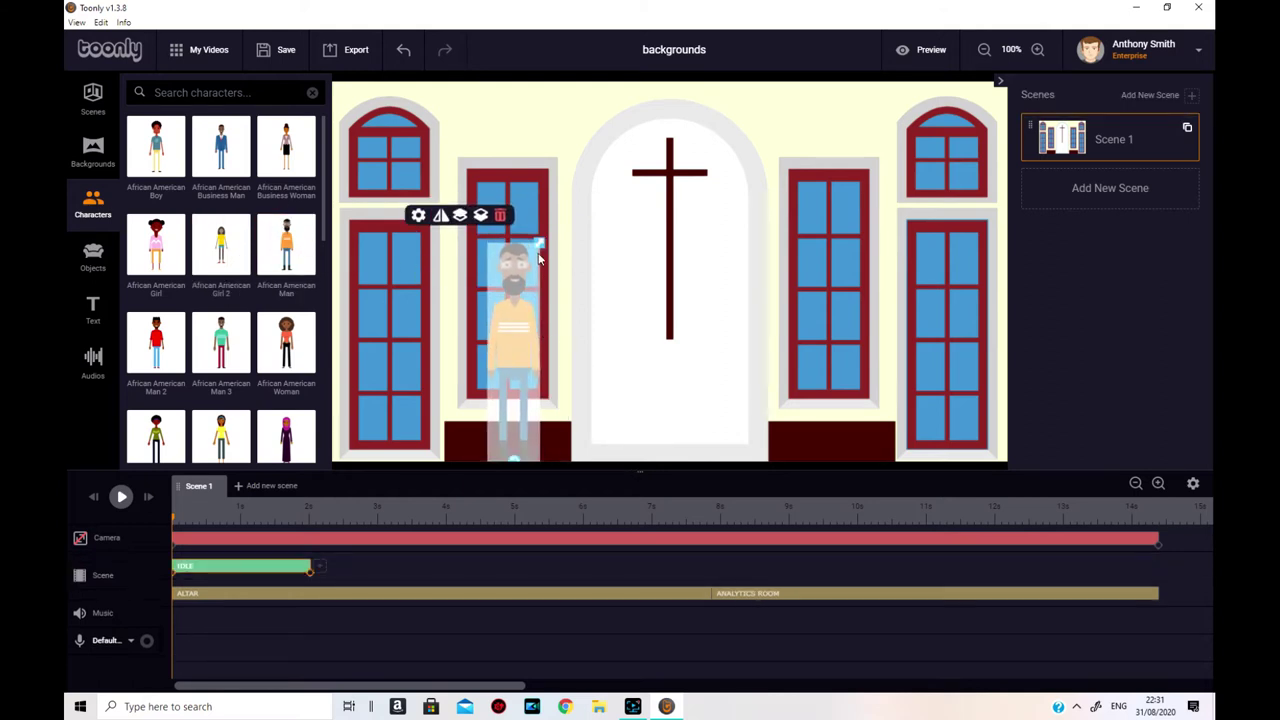
double_click(501, 328)
click(662, 374)
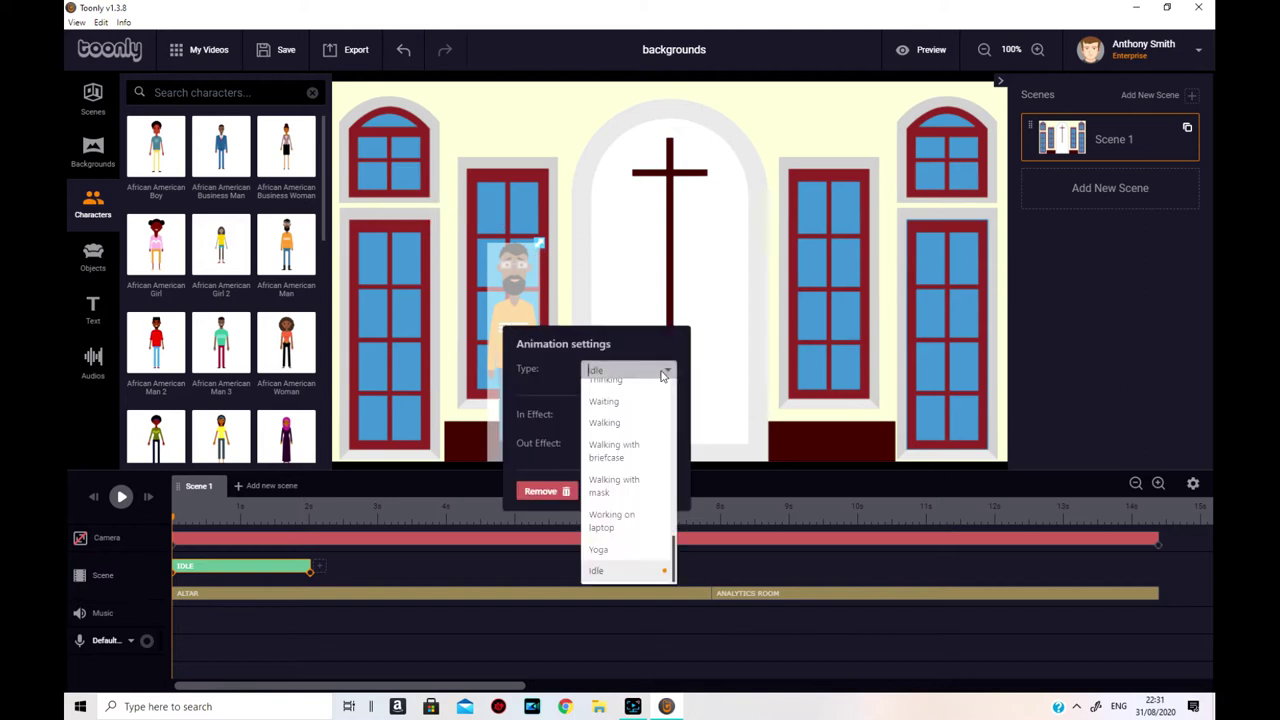
click(645, 425)
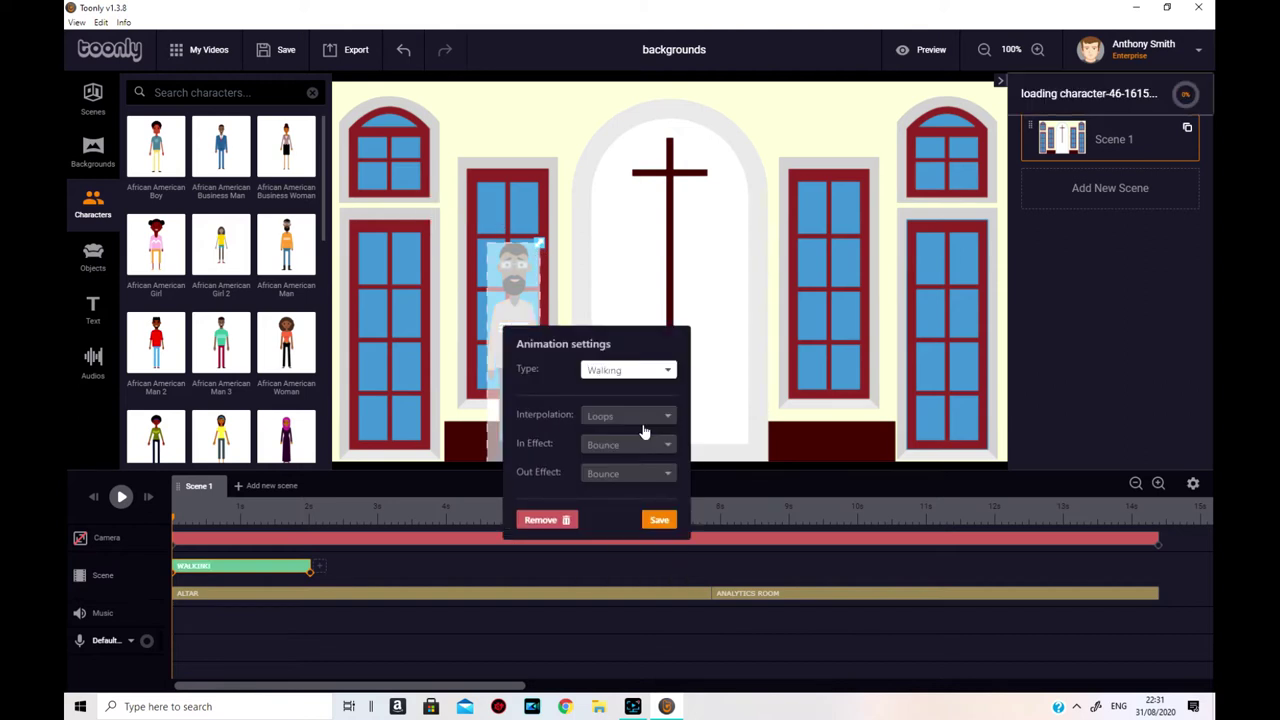
click(660, 522)
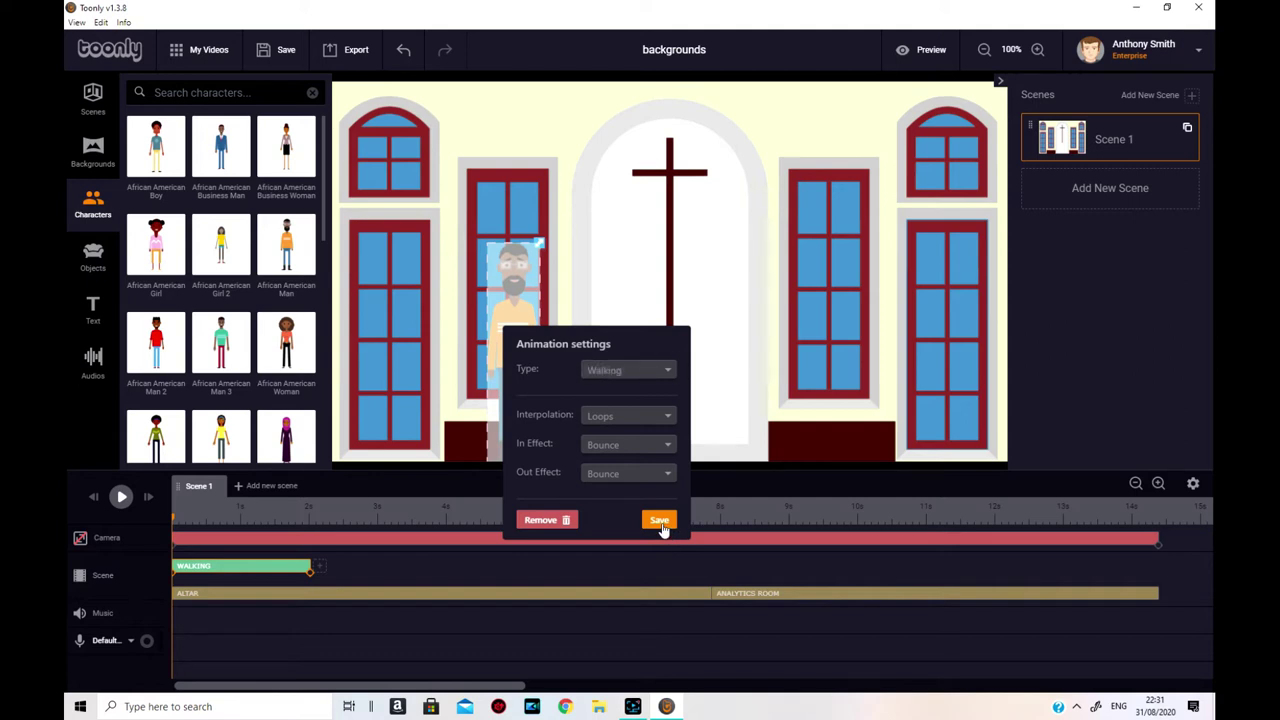
click(668, 453)
click(648, 466)
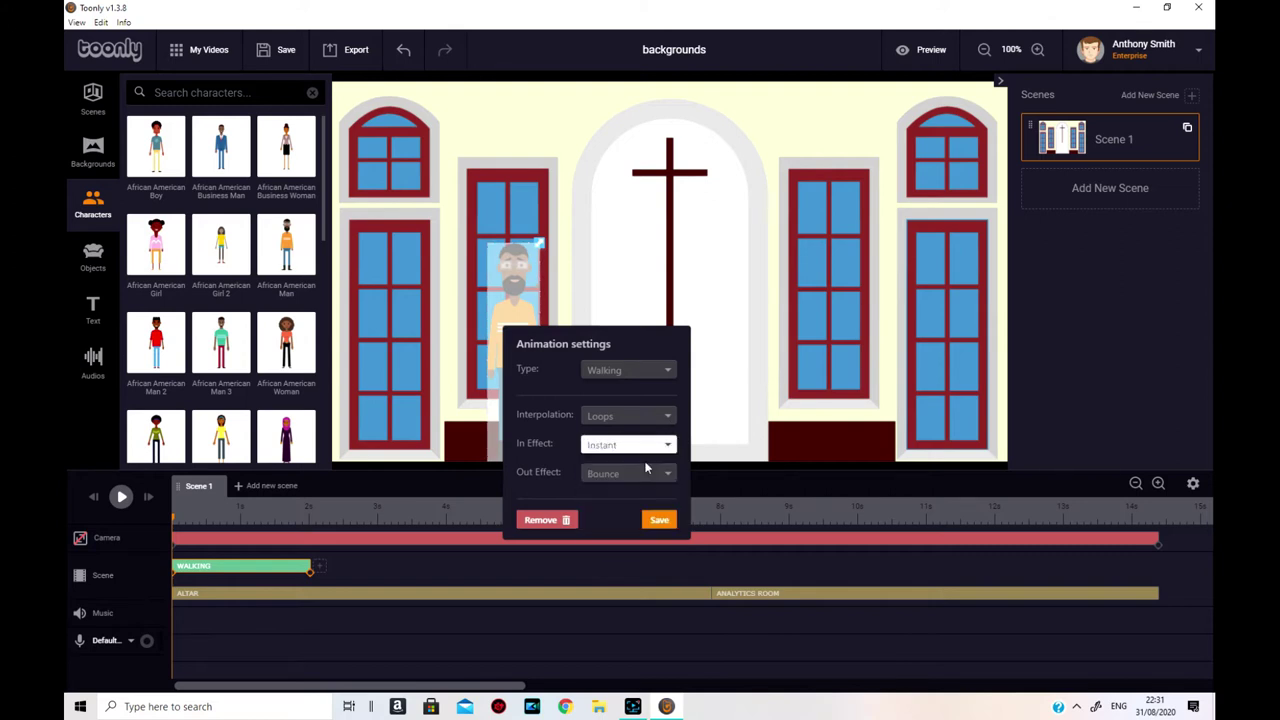
click(676, 481)
click(660, 496)
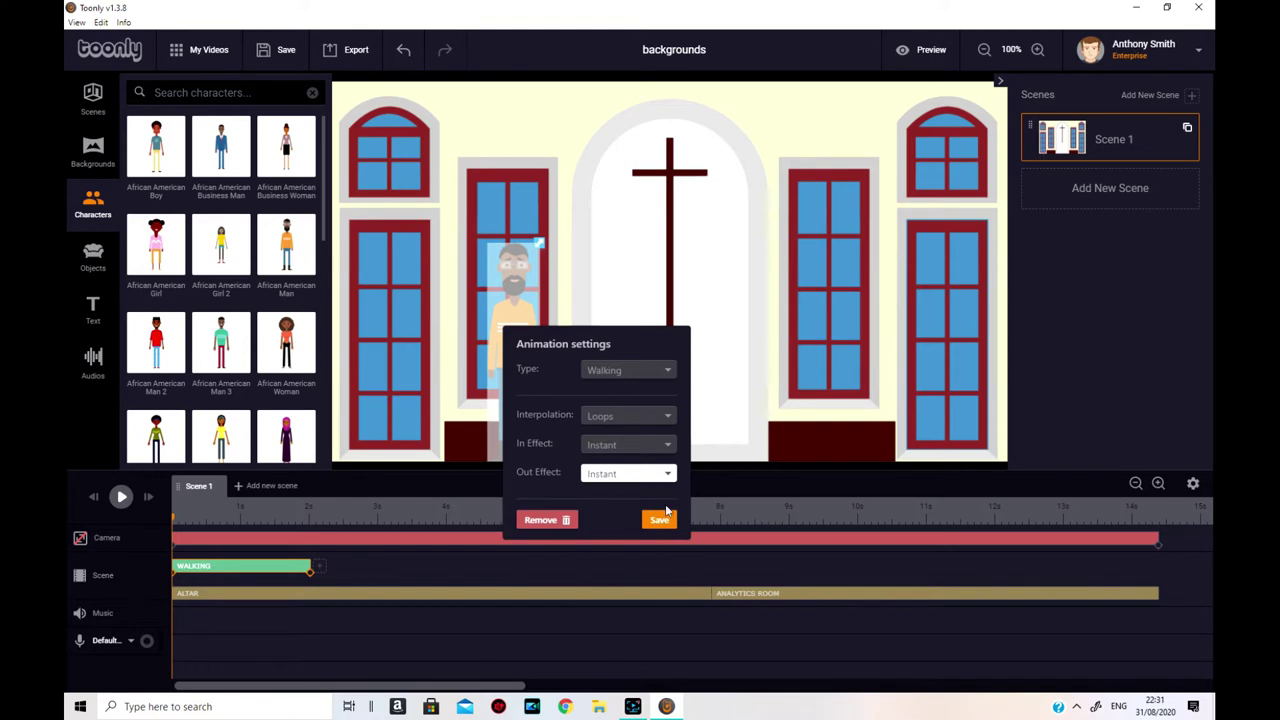
click(666, 518)
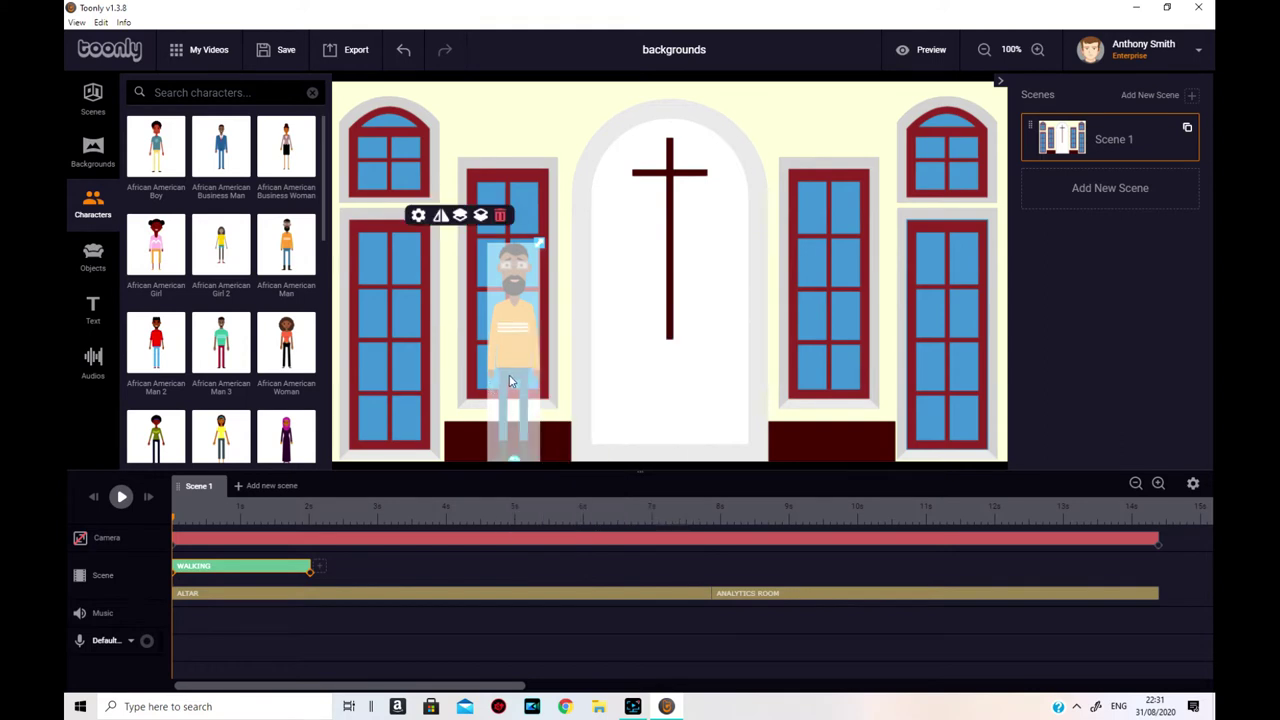
Make the 0–8 s walk start at the altar's left edge and end at its right side
drag(489, 391, 345, 386)
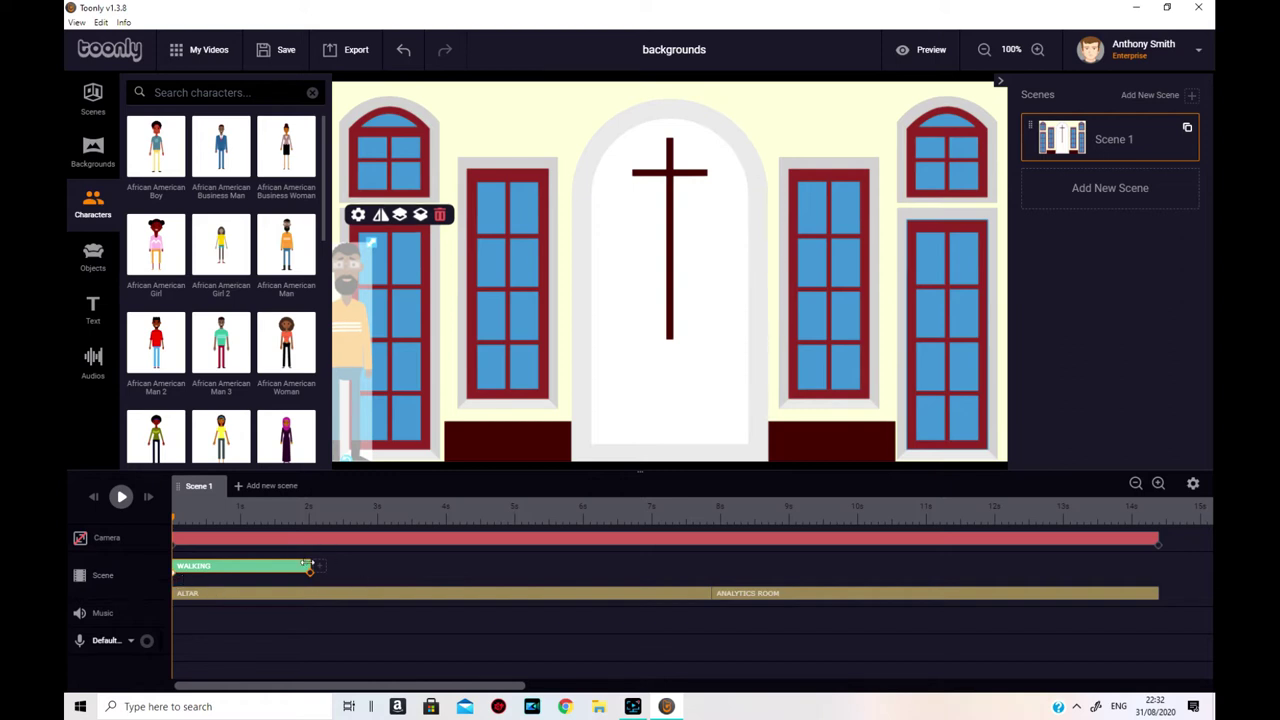
drag(308, 565, 711, 565)
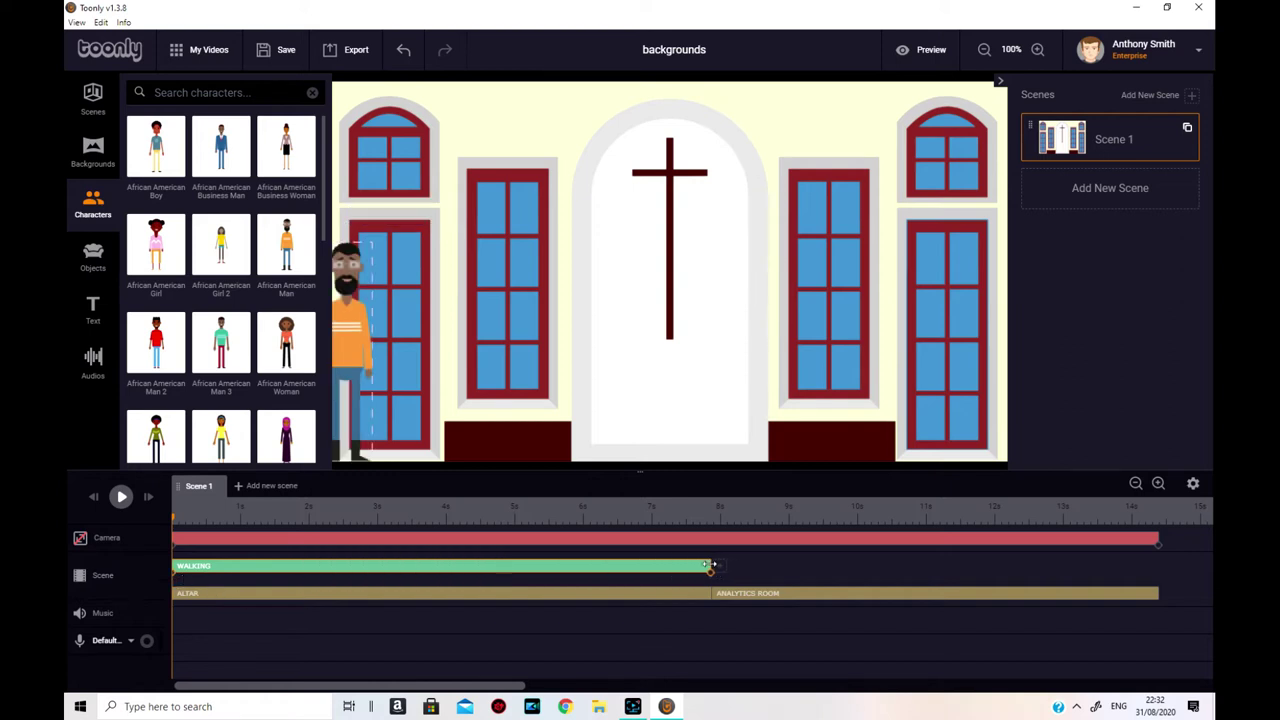
click(711, 578)
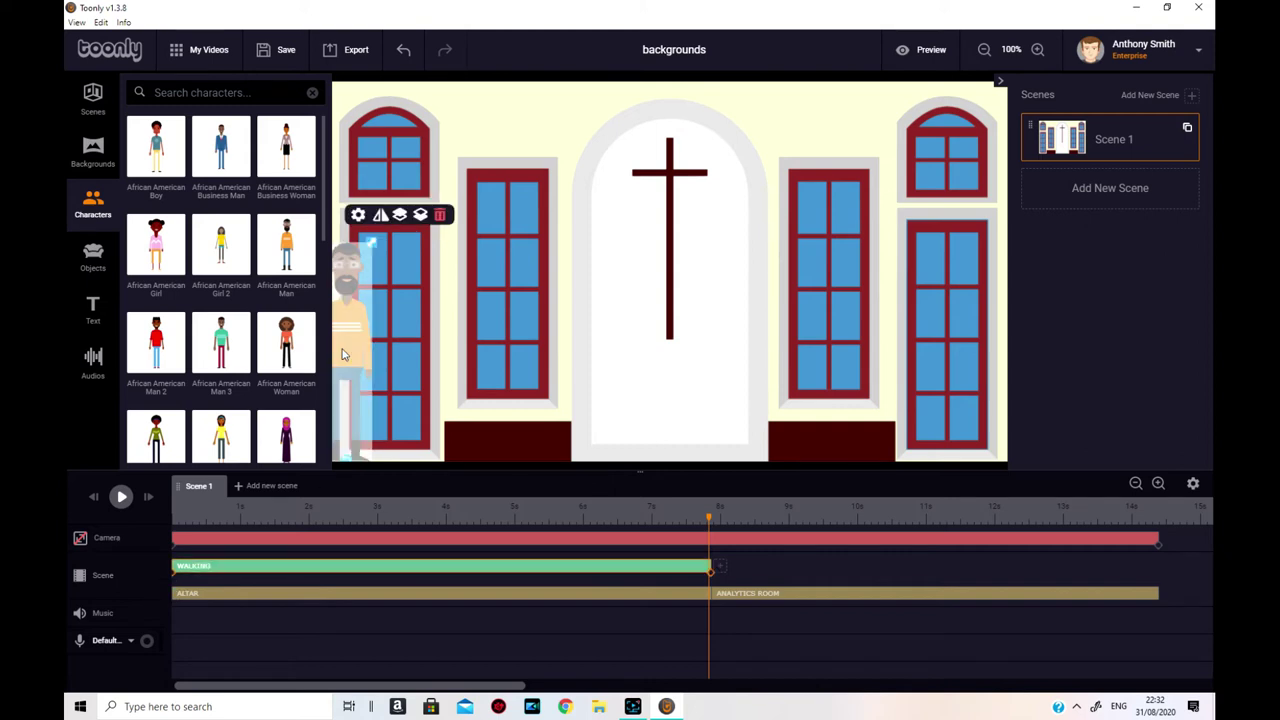
drag(339, 359, 352, 365)
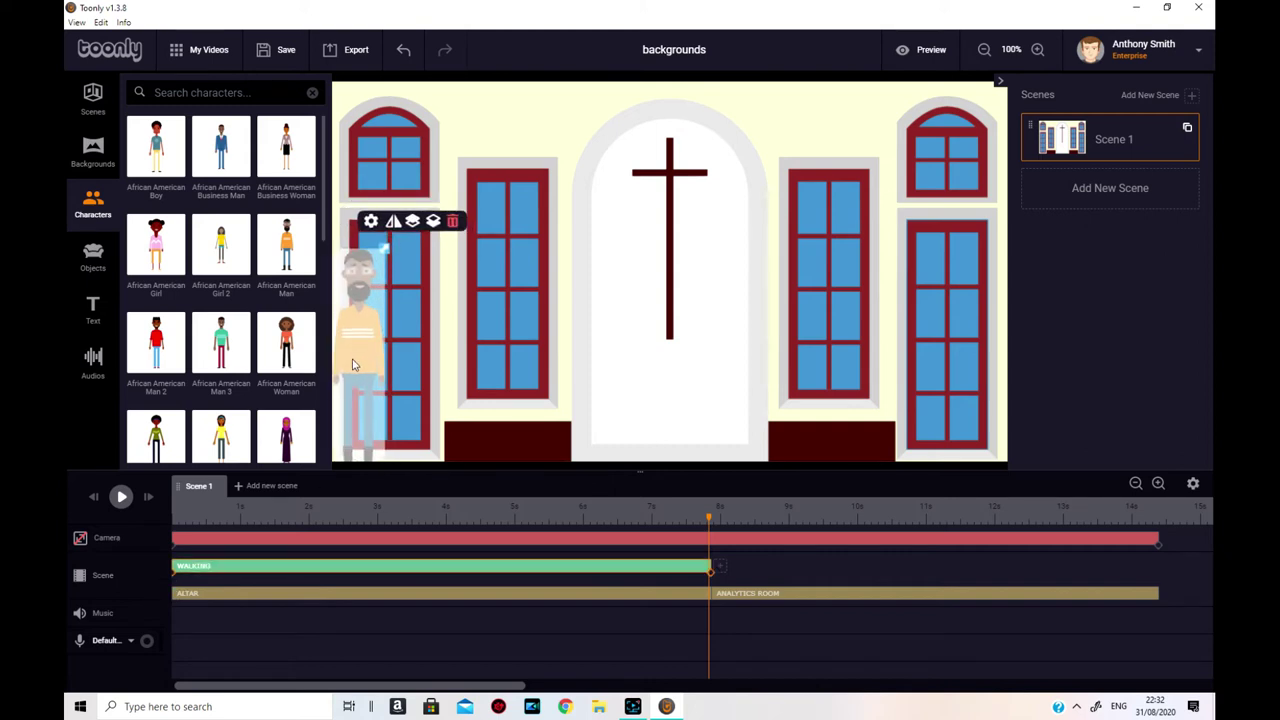
click(171, 578)
drag(377, 389, 368, 390)
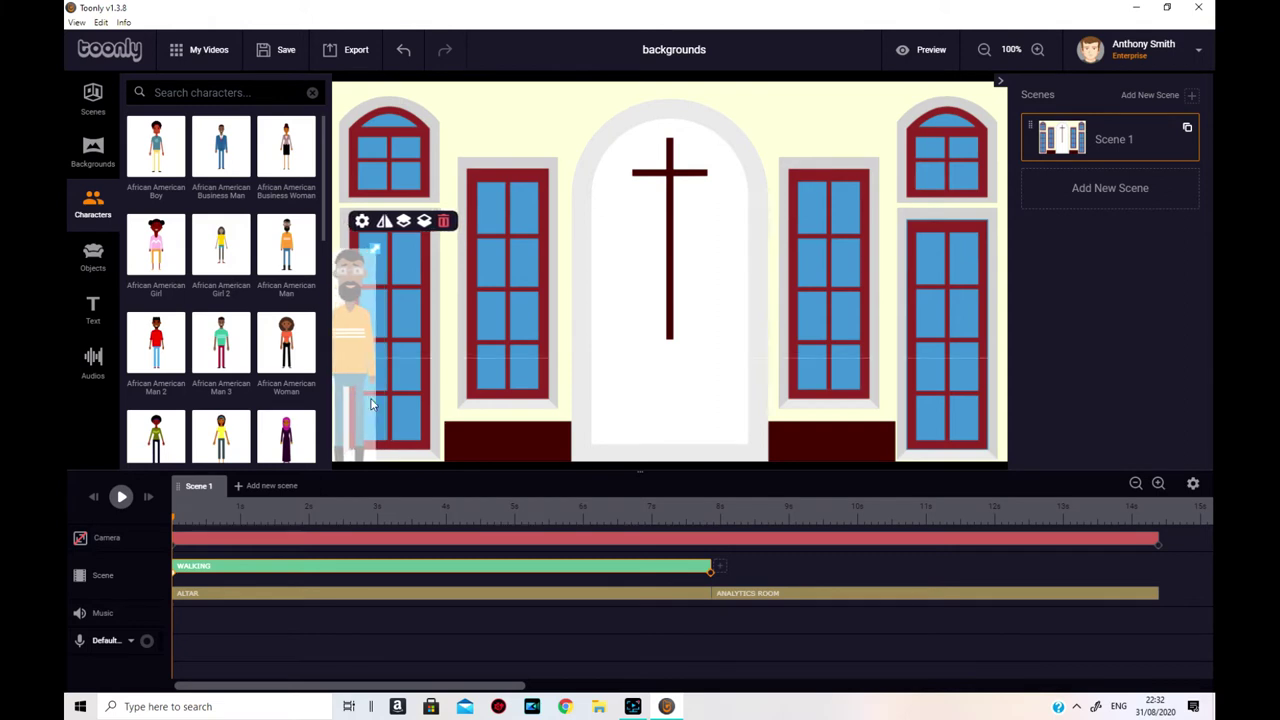
click(714, 578)
drag(364, 345, 984, 337)
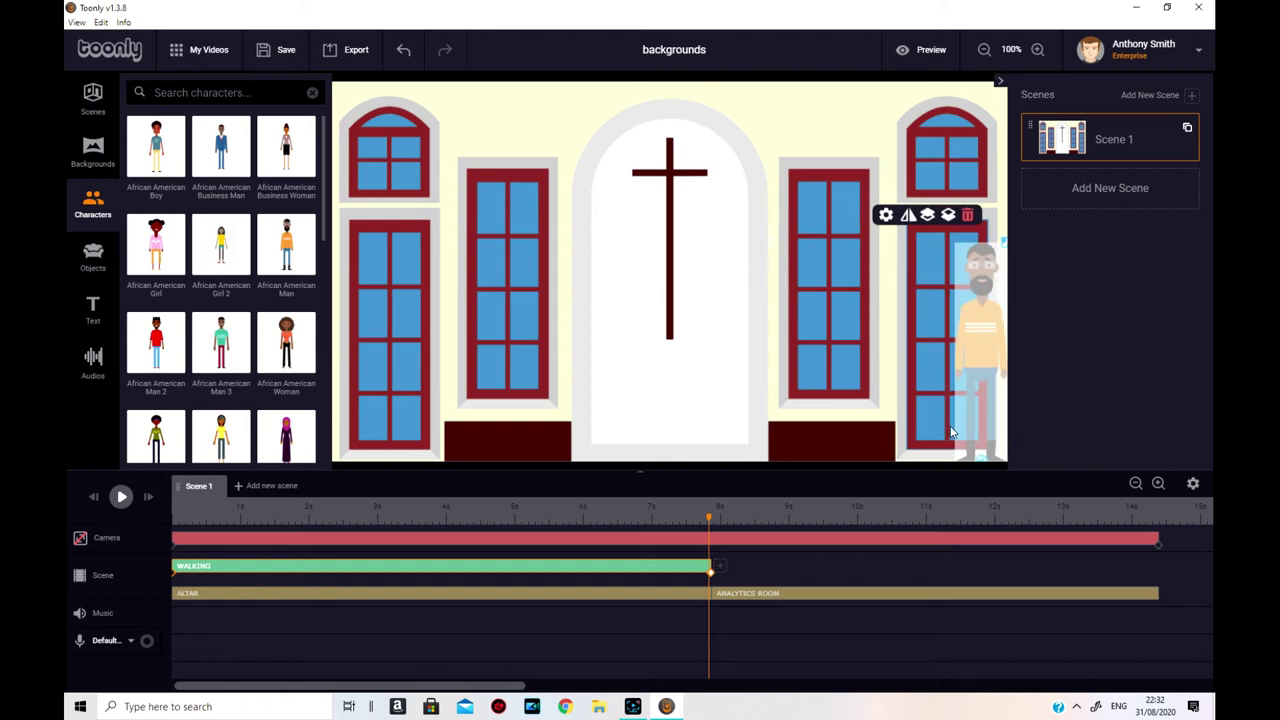
Add a second Walking animation after the first clip, starting at 8 s over the analytics room
click(720, 568)
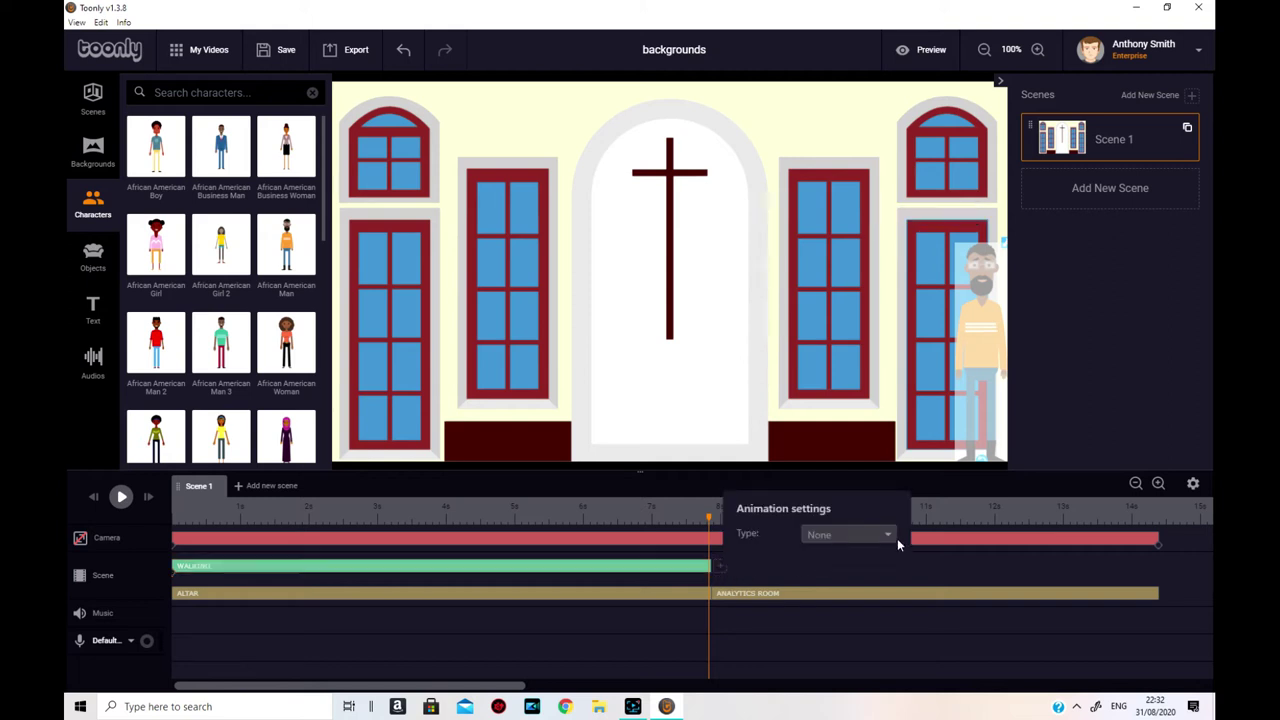
click(887, 535)
scroll(879, 600, down, 3)
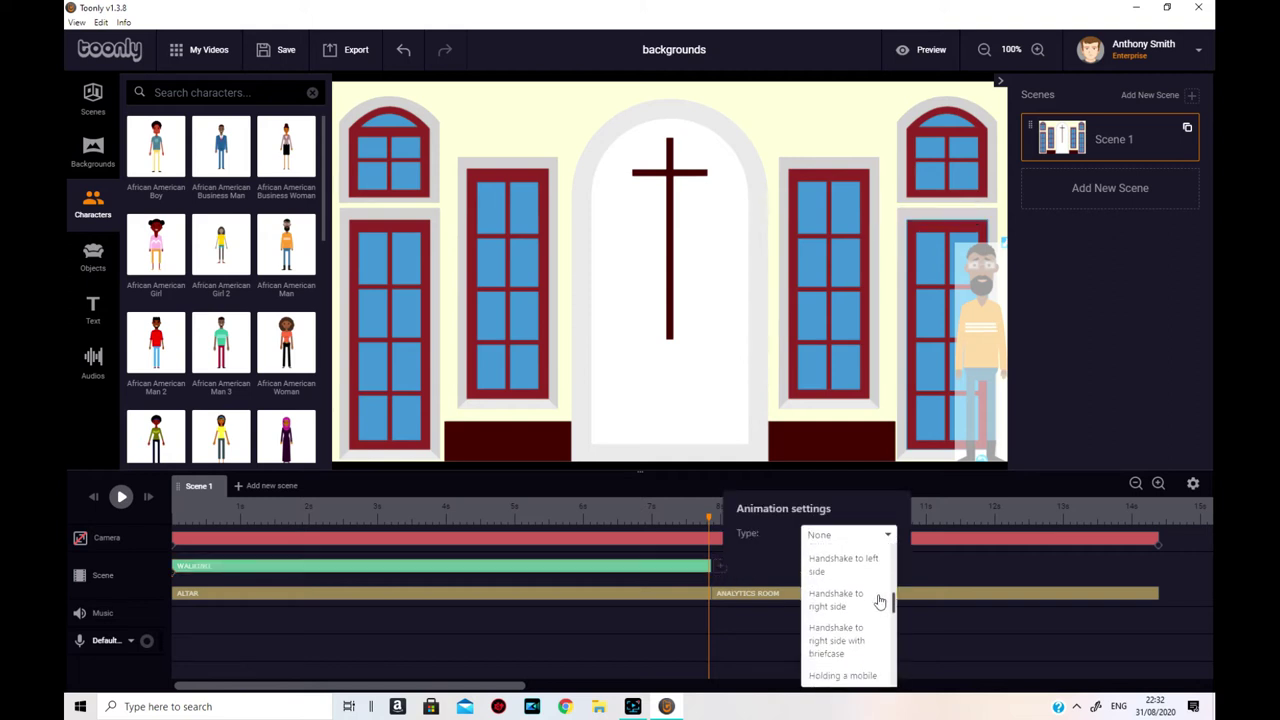
scroll(879, 600, down, 5)
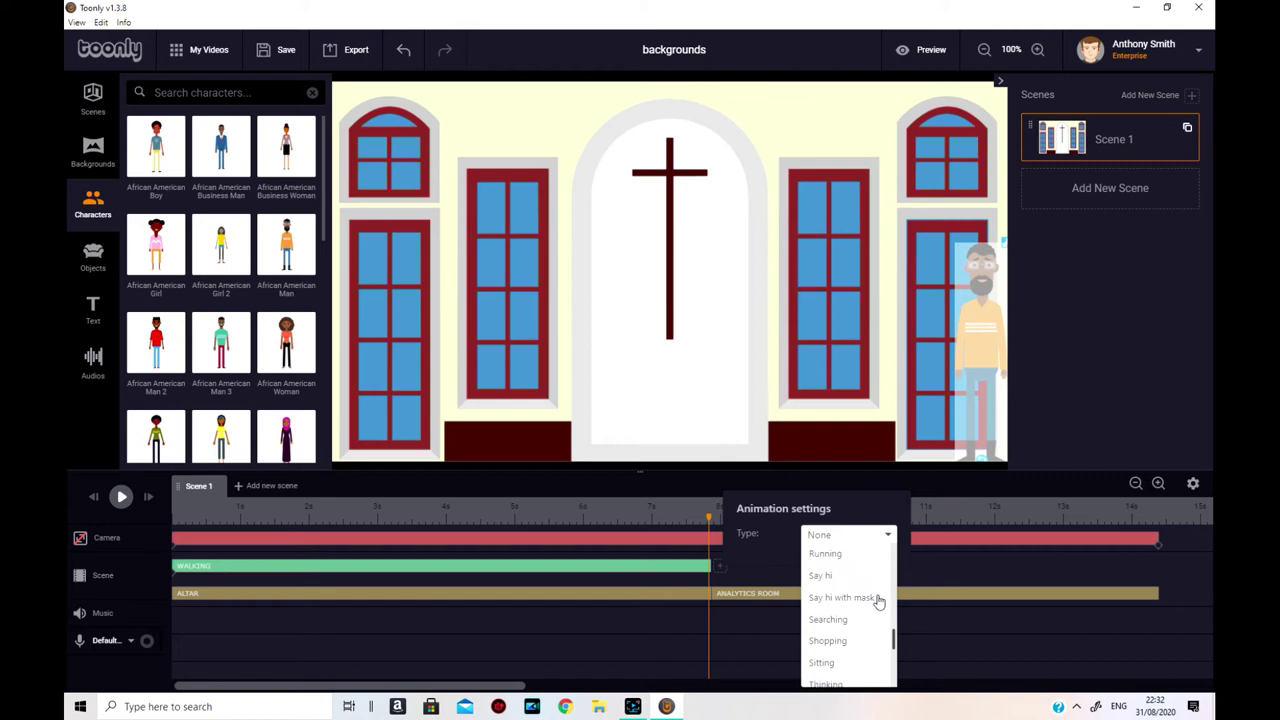
scroll(878, 600, down, 4)
click(867, 597)
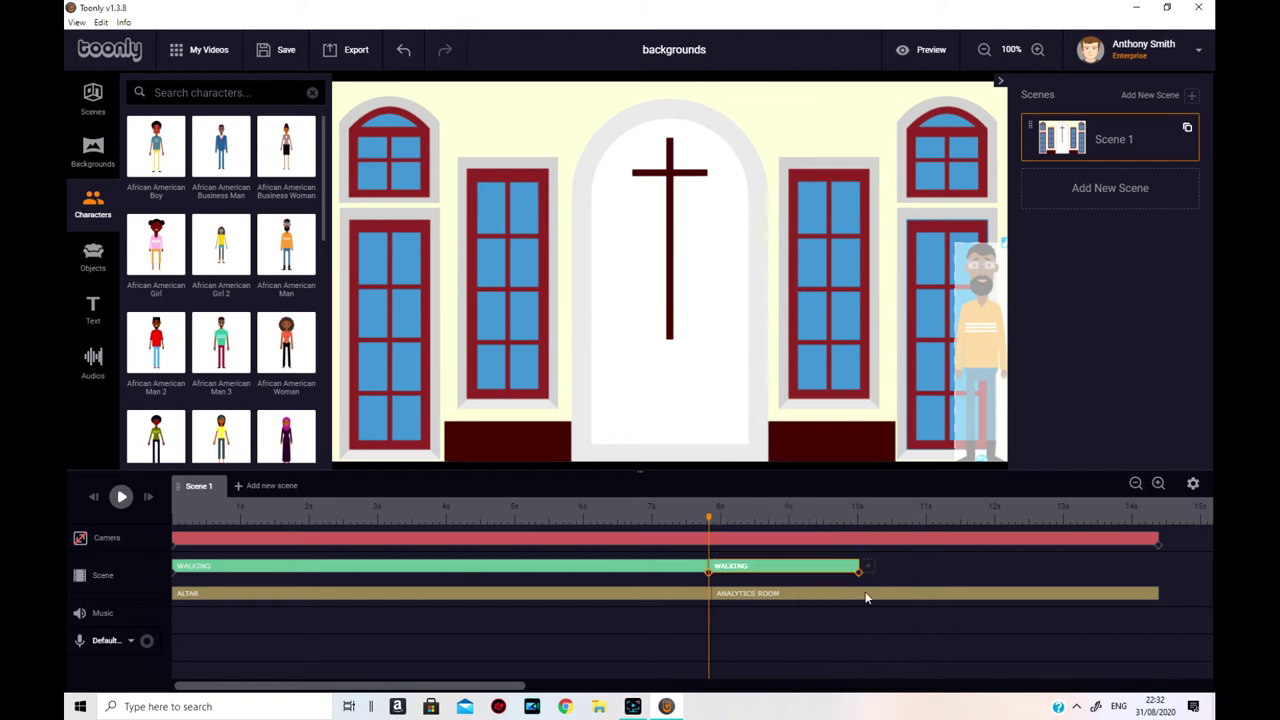
click(712, 521)
drag(722, 521, 712, 521)
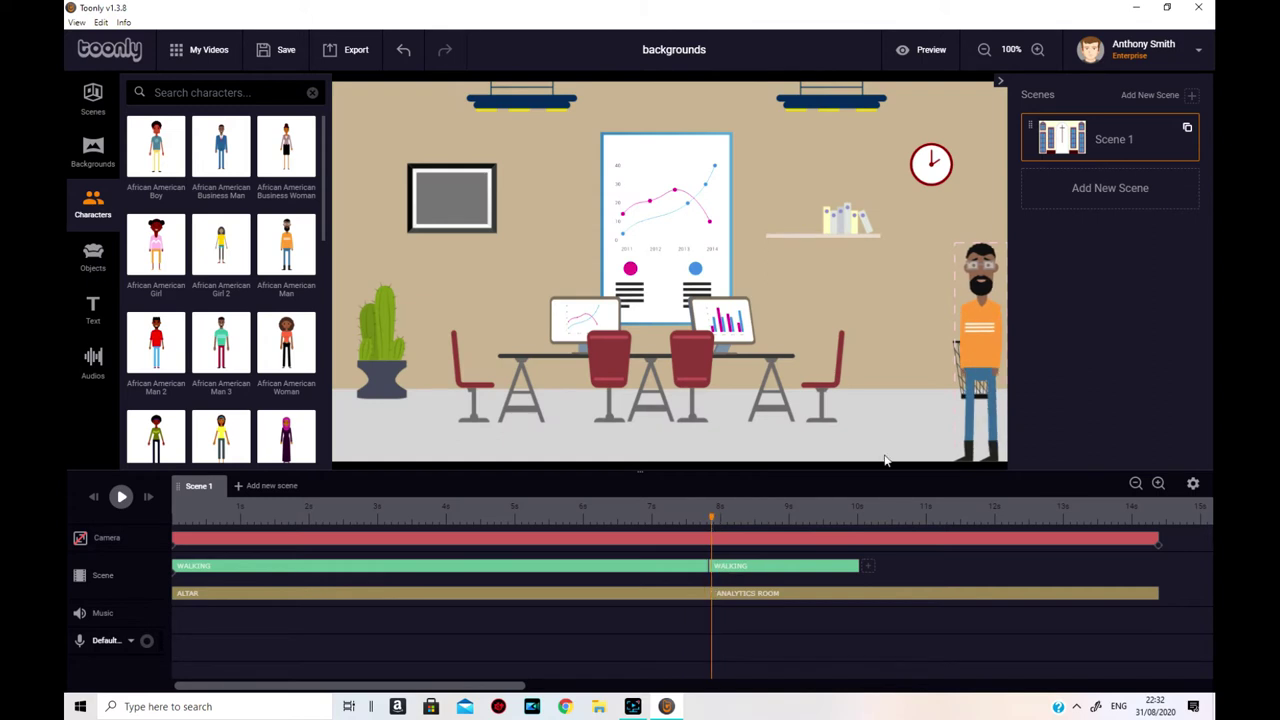
click(990, 328)
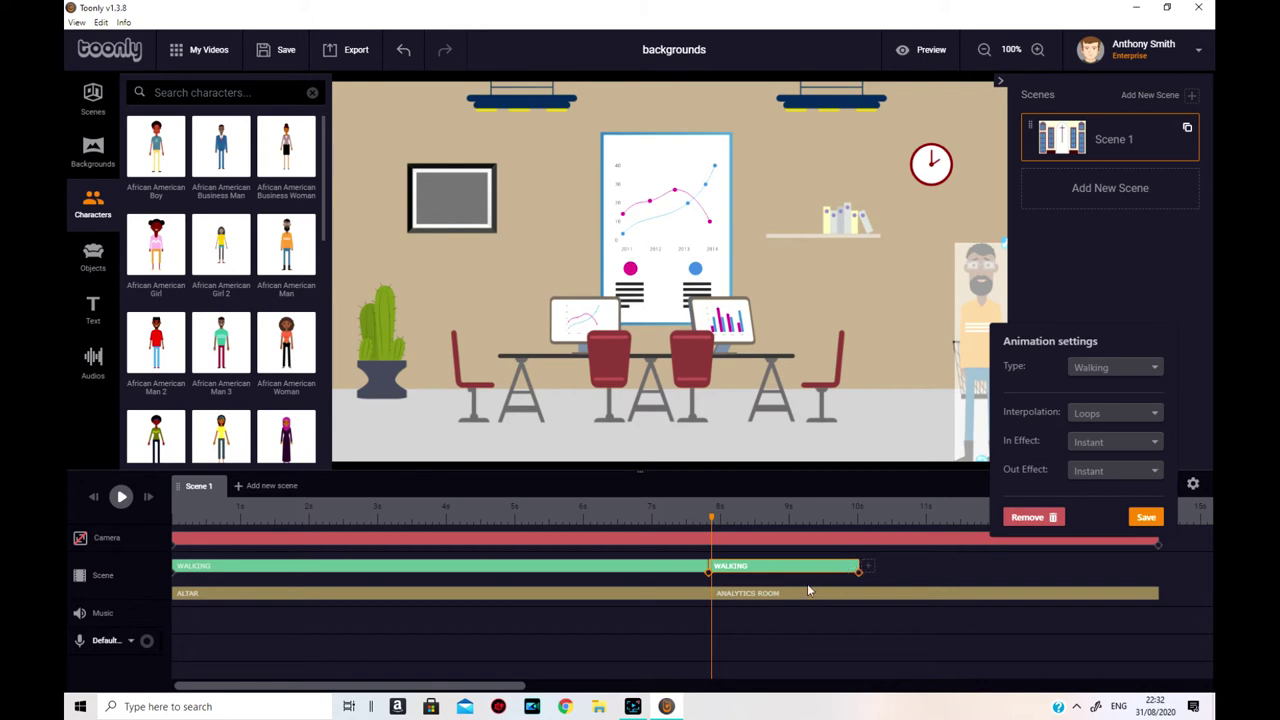
click(709, 578)
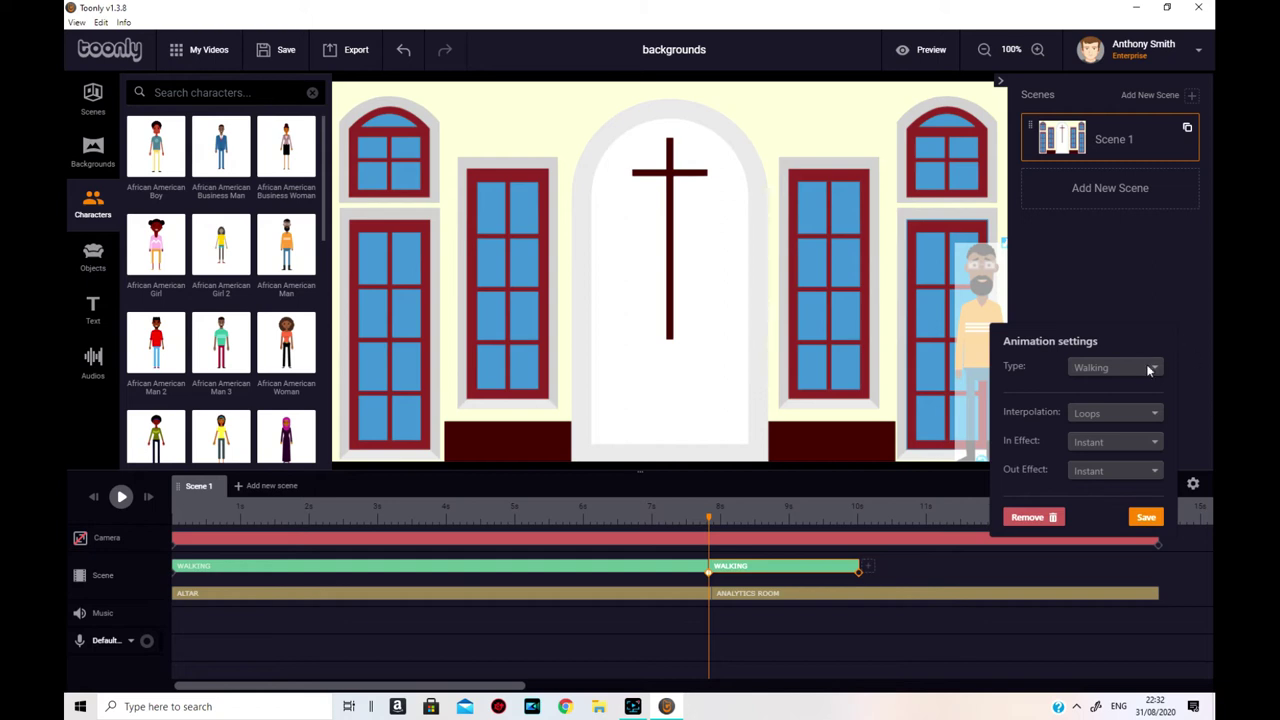
Extend the second Walking clip to about 14.5 s and preview the walk's end
drag(711, 523, 842, 520)
click(852, 561)
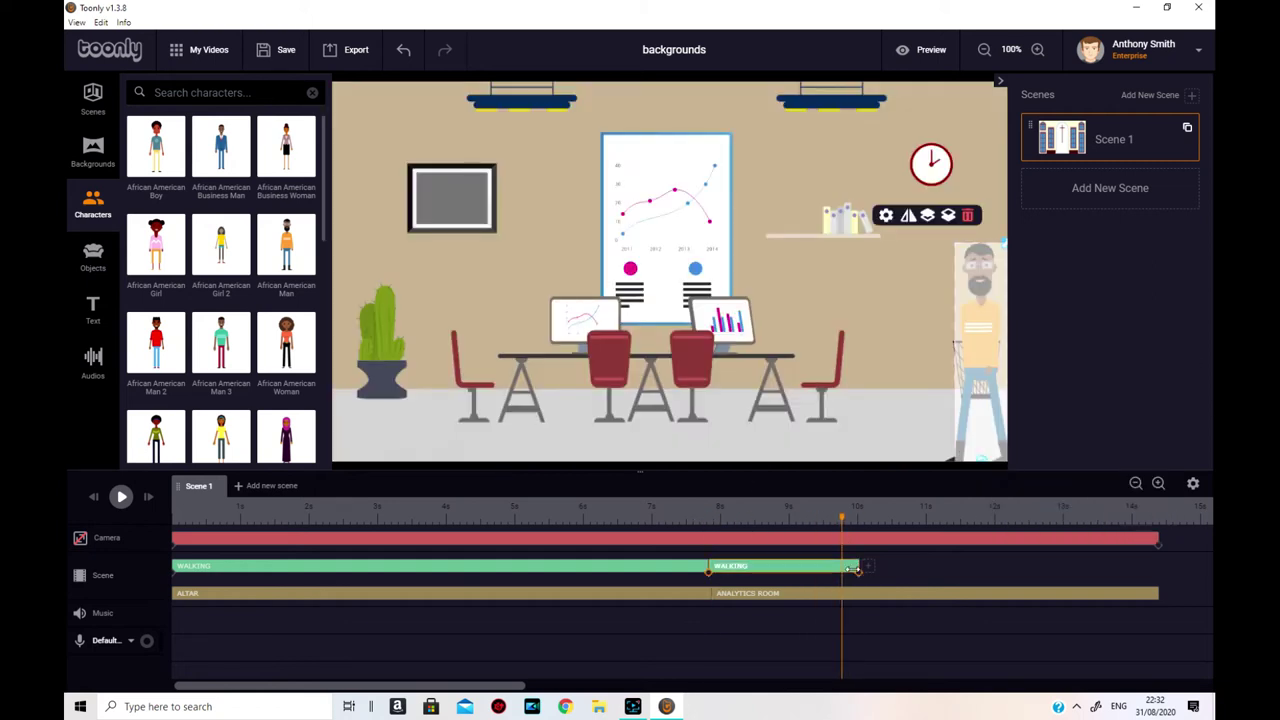
click(859, 574)
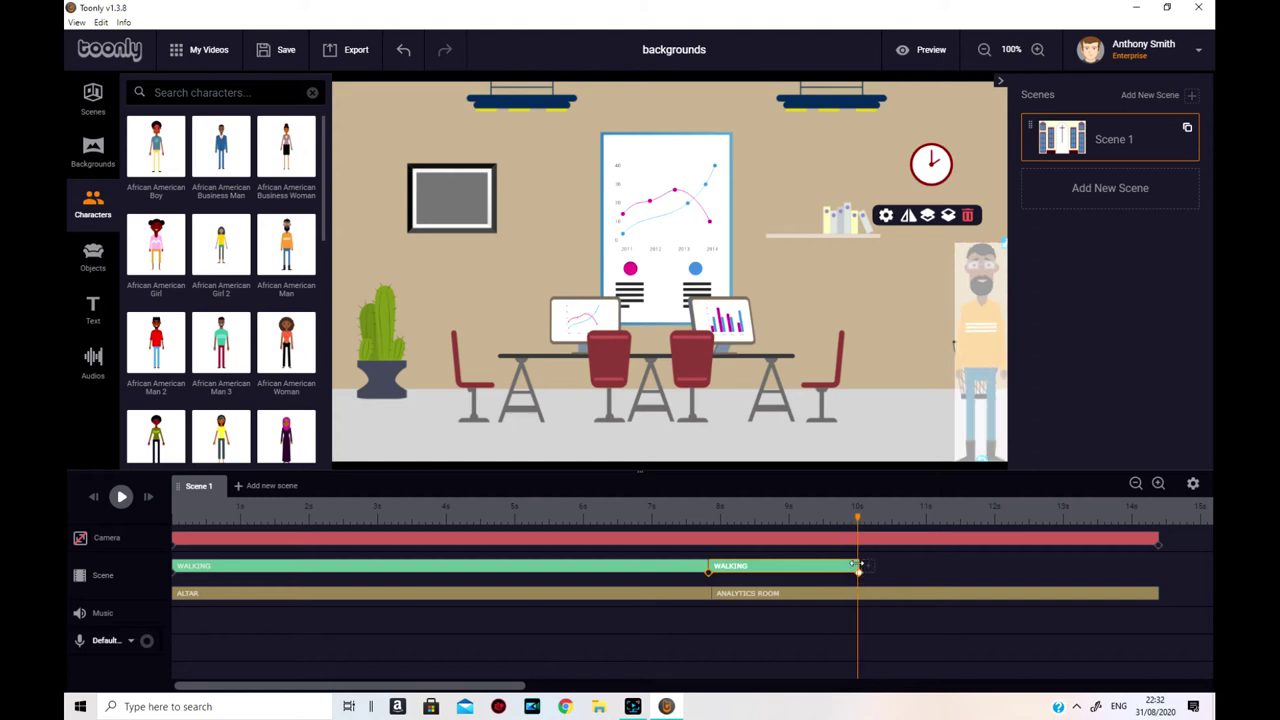
drag(875, 563, 1153, 564)
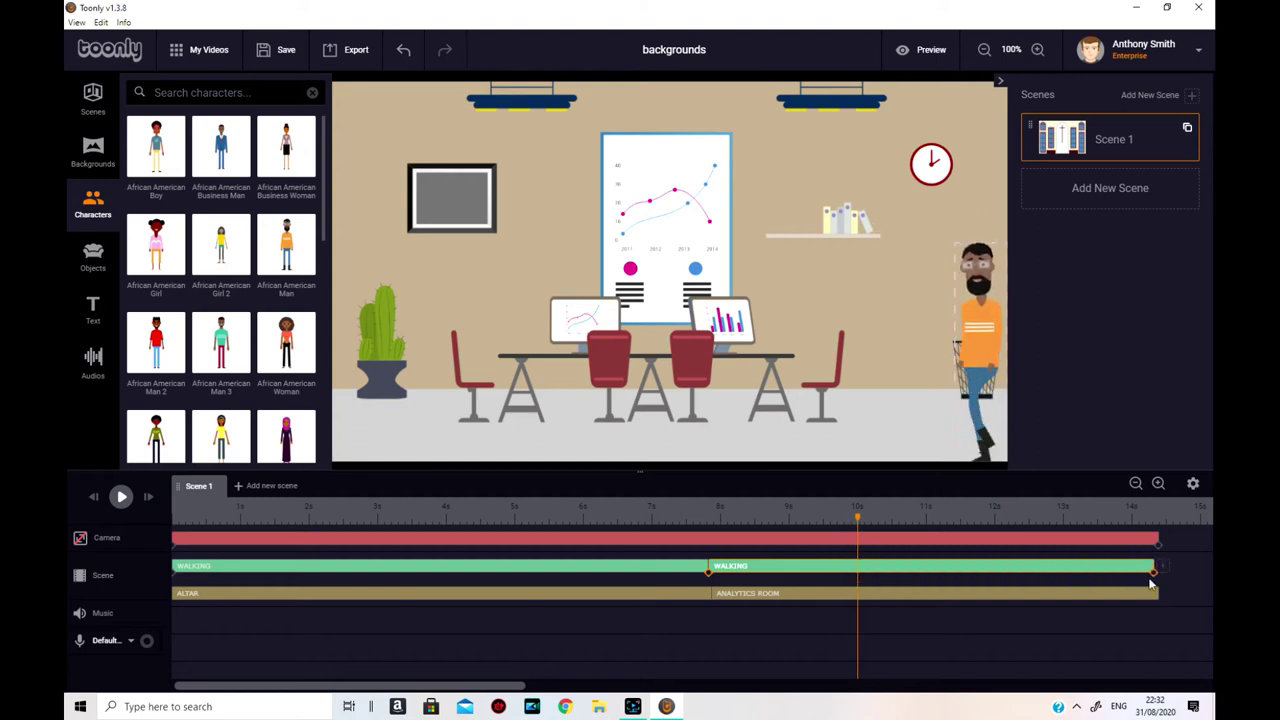
click(1156, 578)
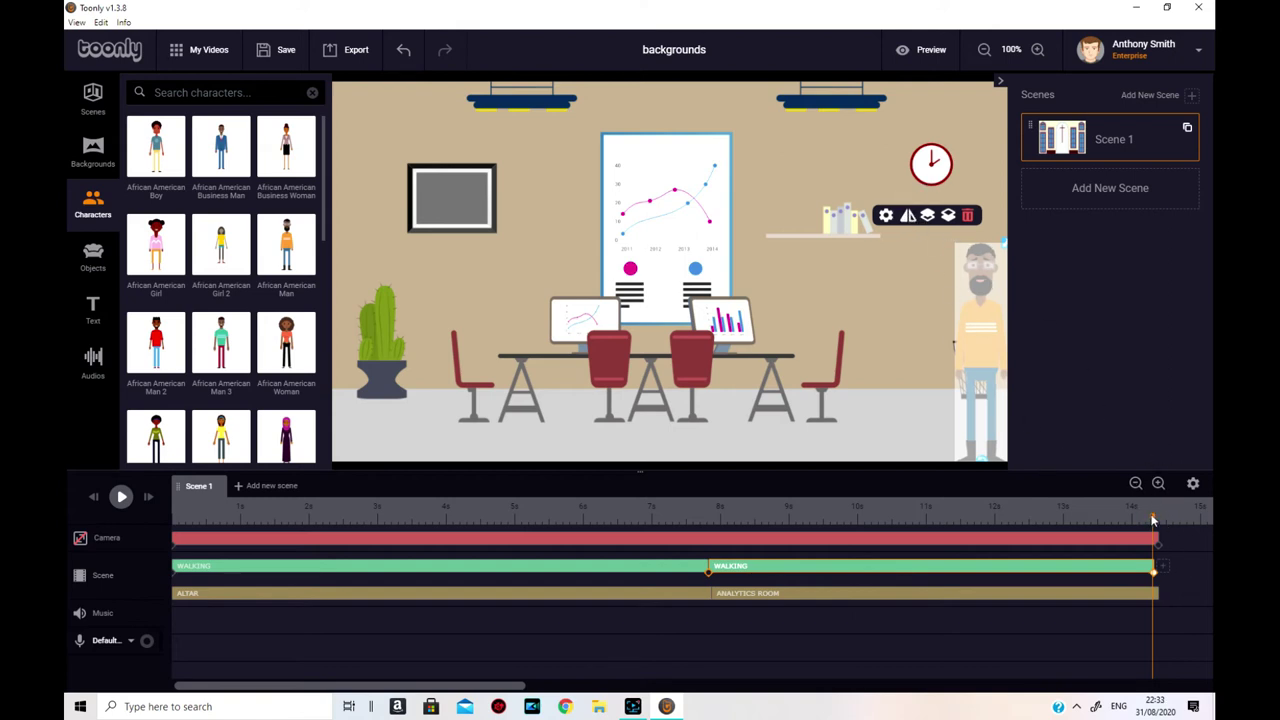
mouse_move(1152, 519)
mouse_down()
mouse_move(1049, 519)
mouse_move(1149, 519)
mouse_up()
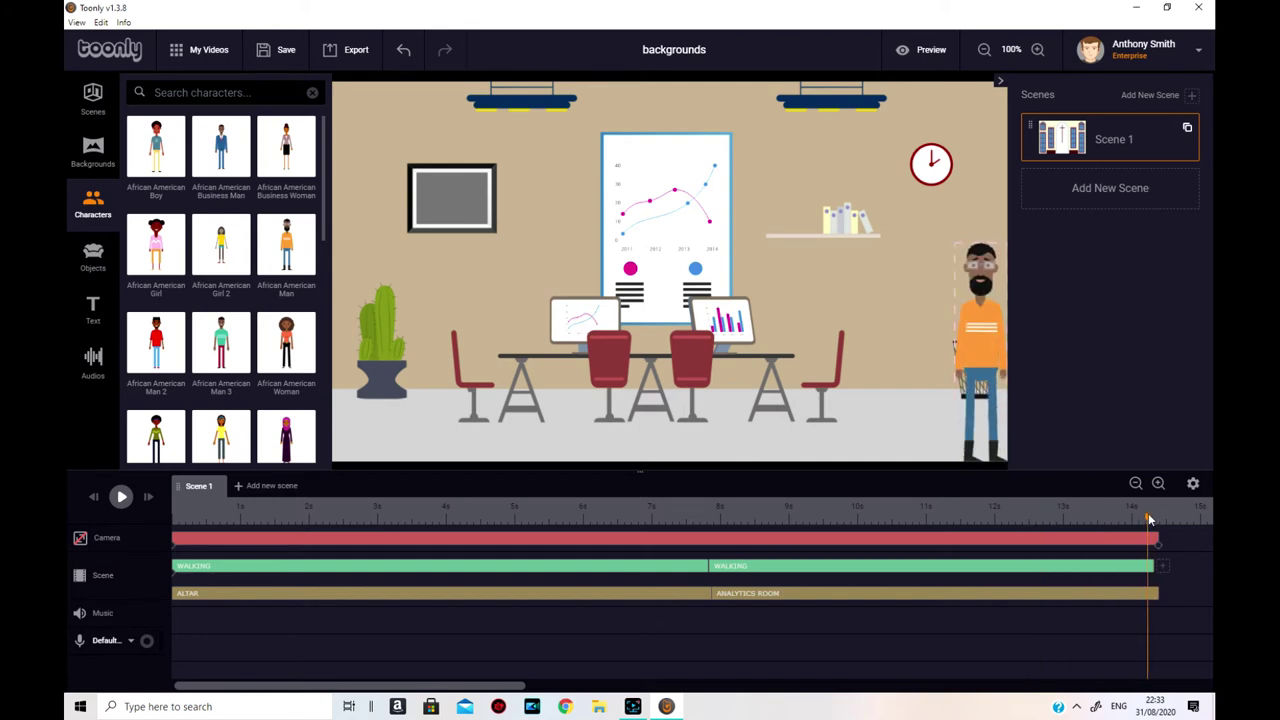
click(986, 333)
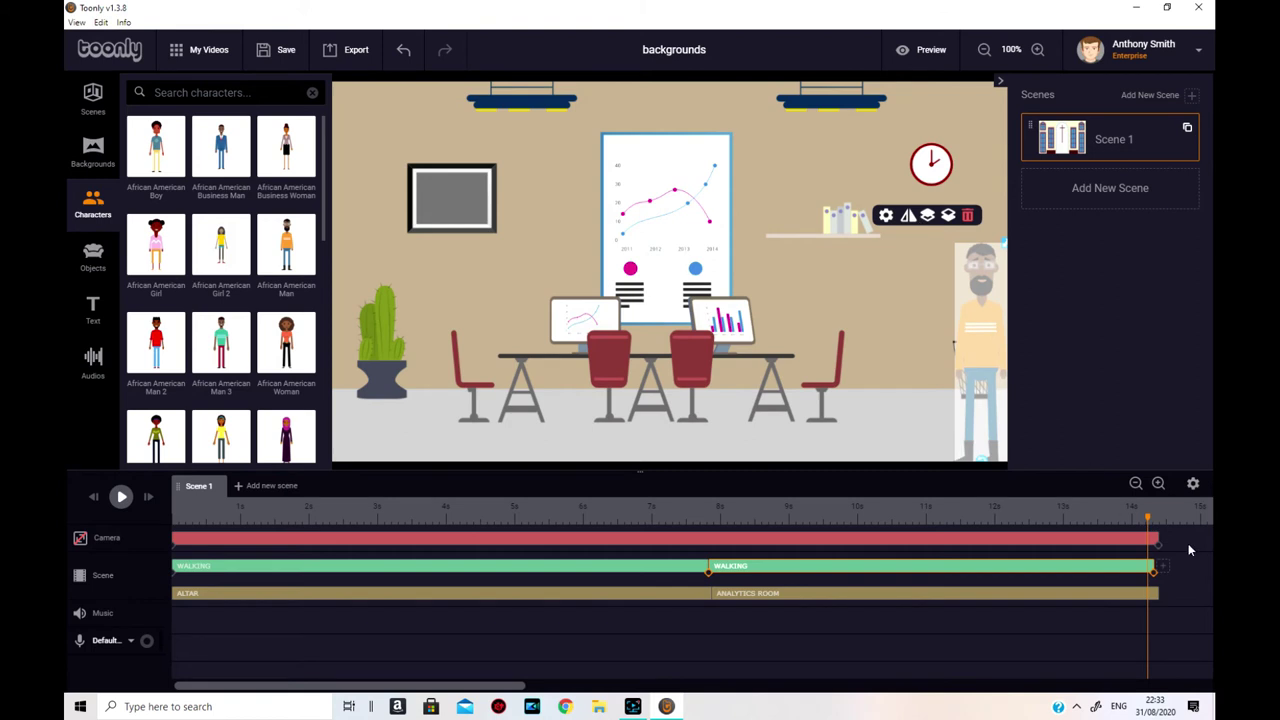
drag(1148, 521, 196, 545)
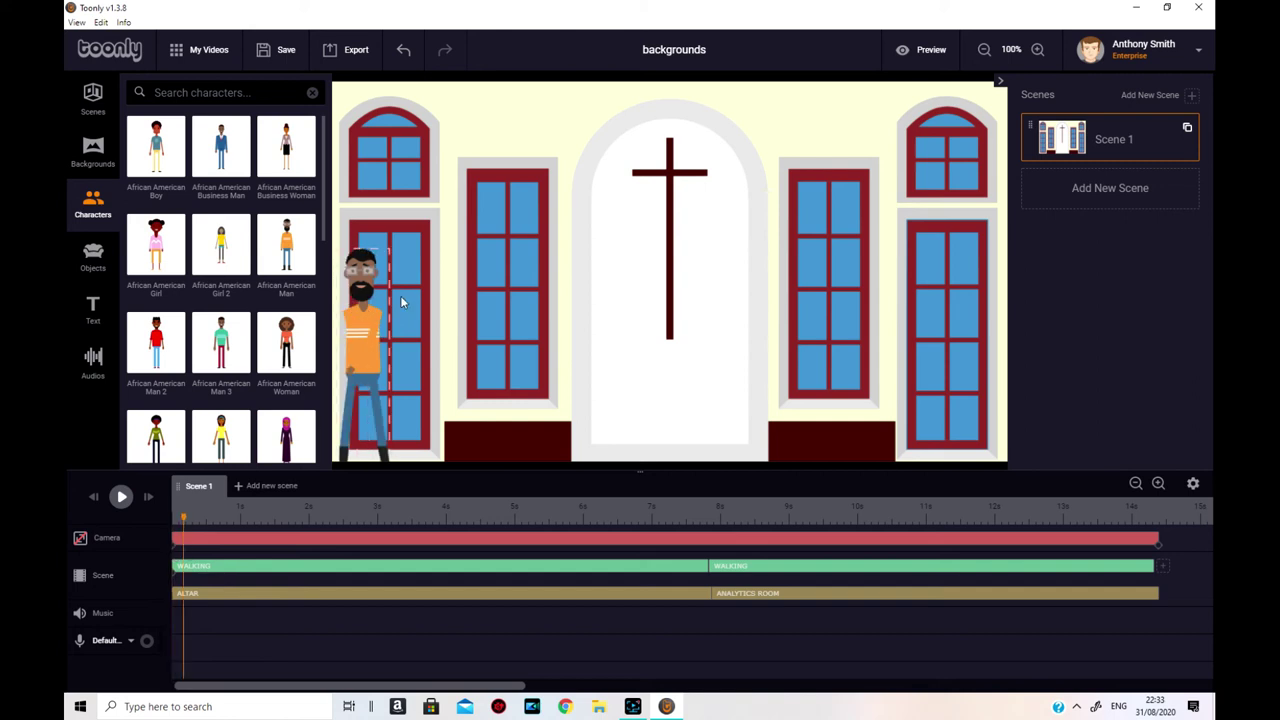
Flip the character at 0 s to face the opposite direction and play the scene
click(372, 289)
click(401, 224)
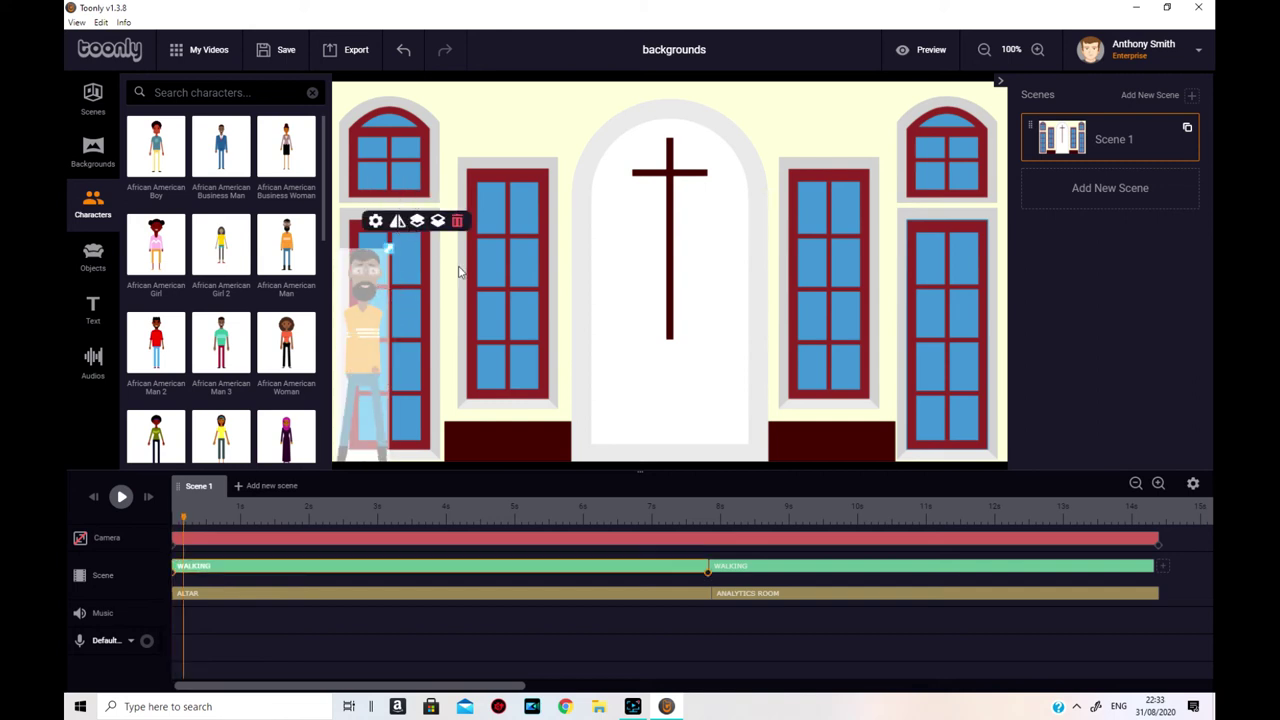
click(121, 497)
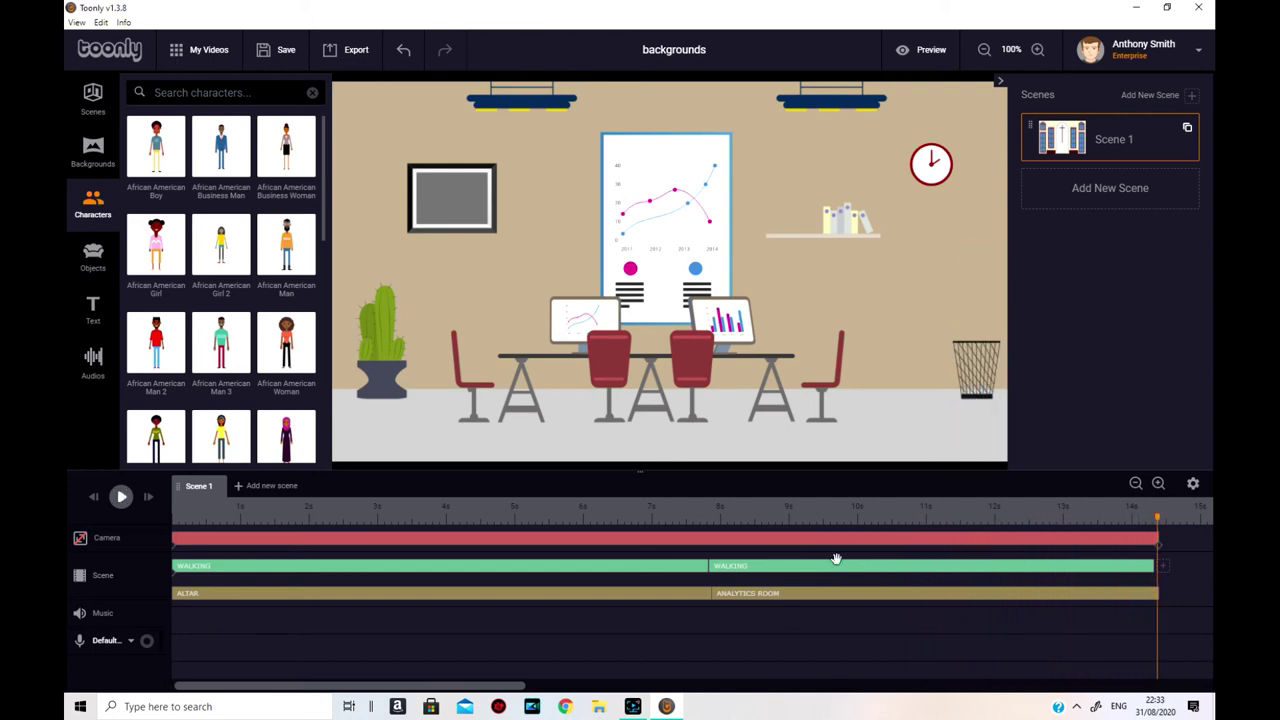
End the second walk with the man at the Analytics Room's left edge beside the cactus
click(724, 567)
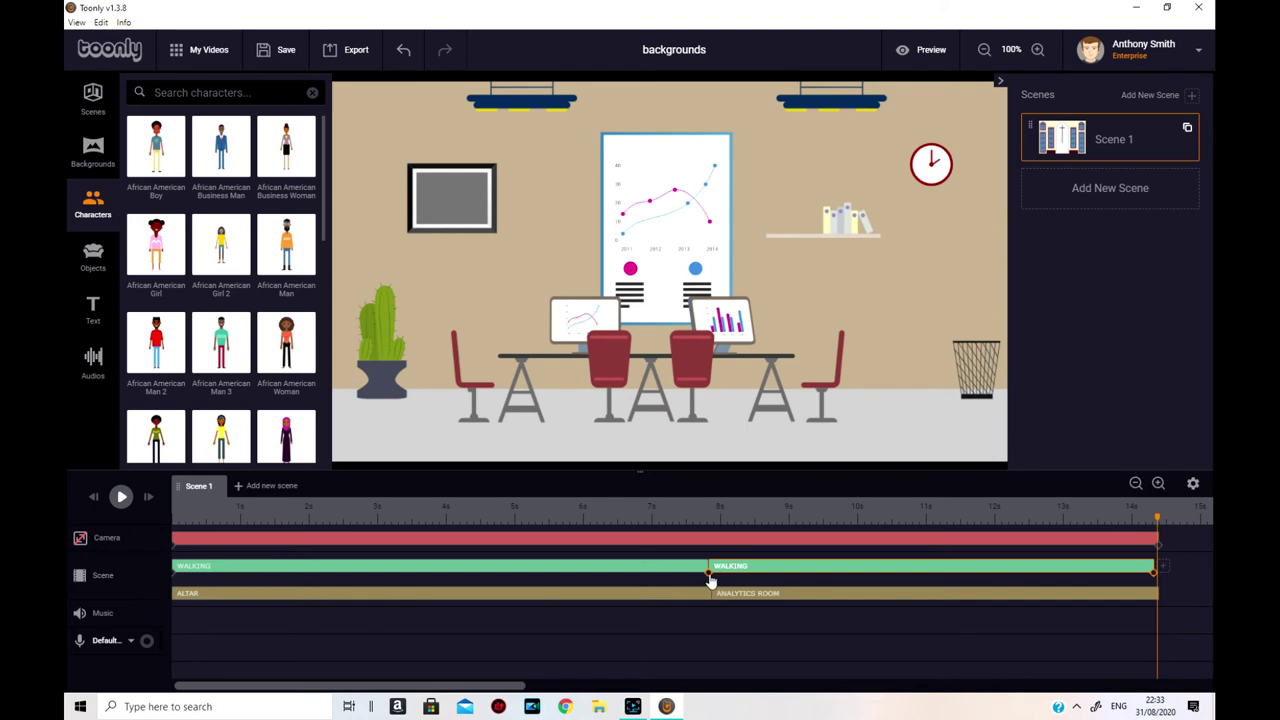
click(710, 579)
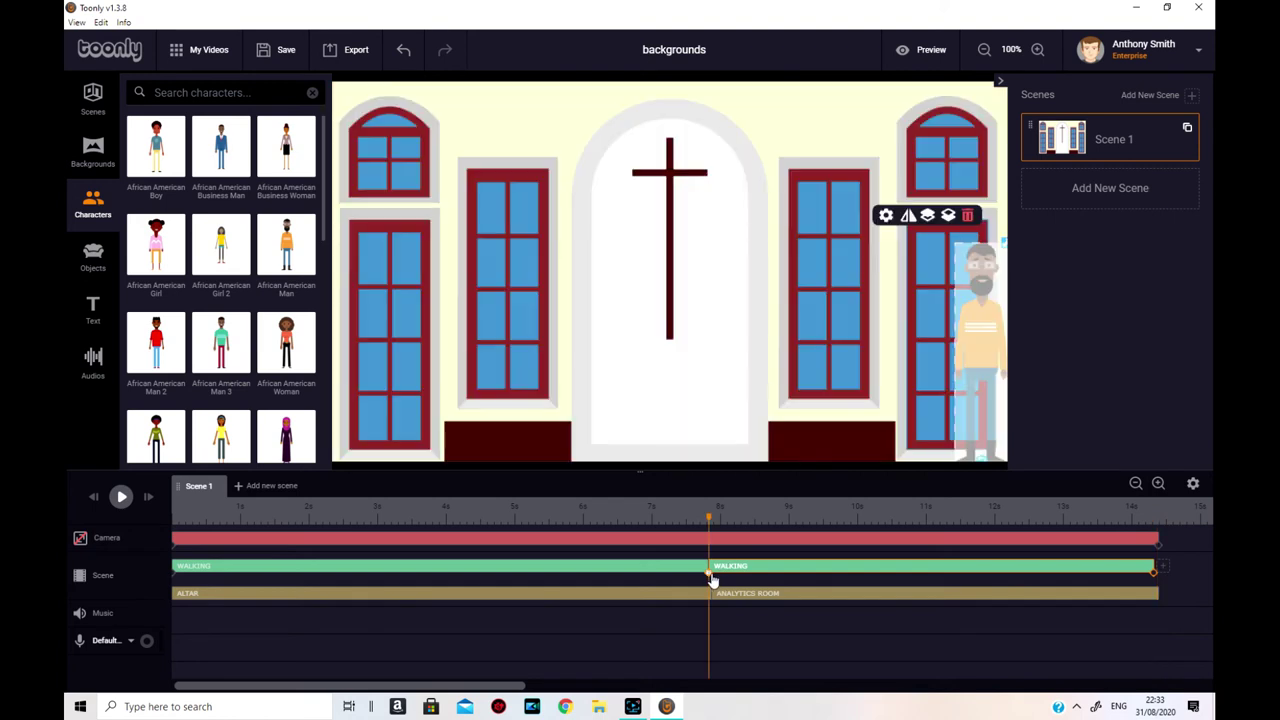
click(1153, 582)
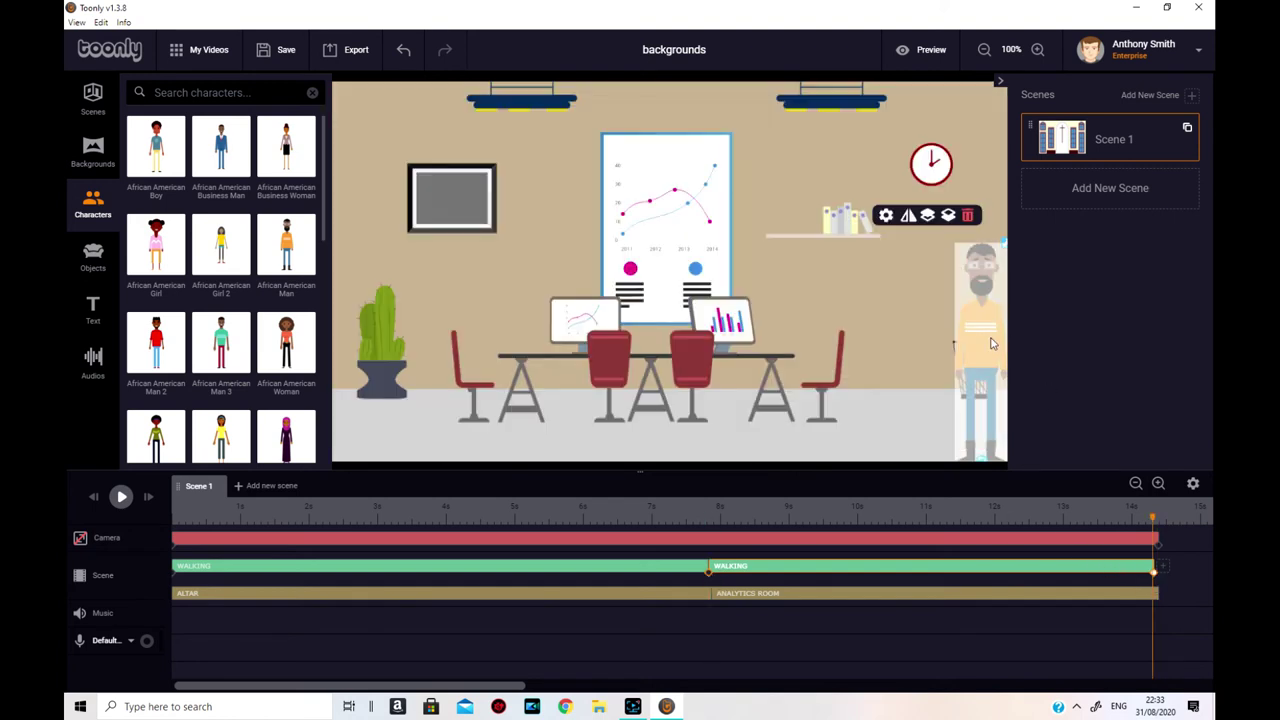
drag(991, 343, 370, 356)
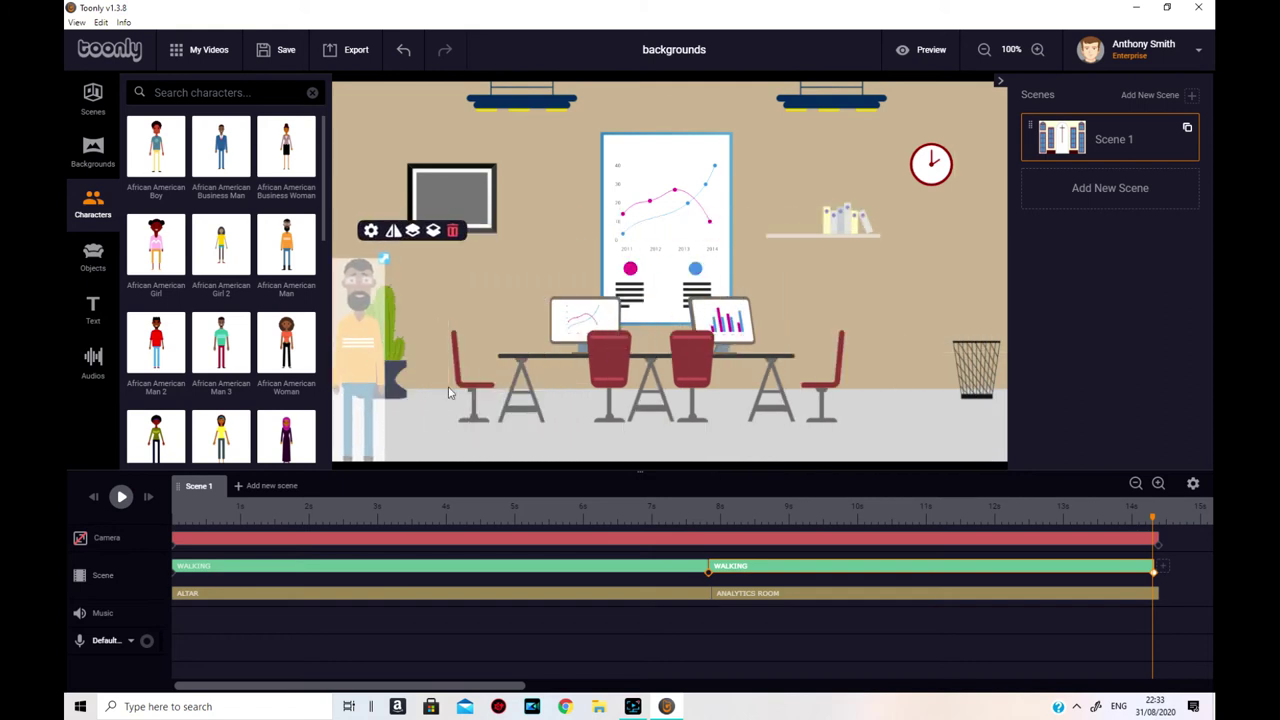
drag(1158, 528, 137, 509)
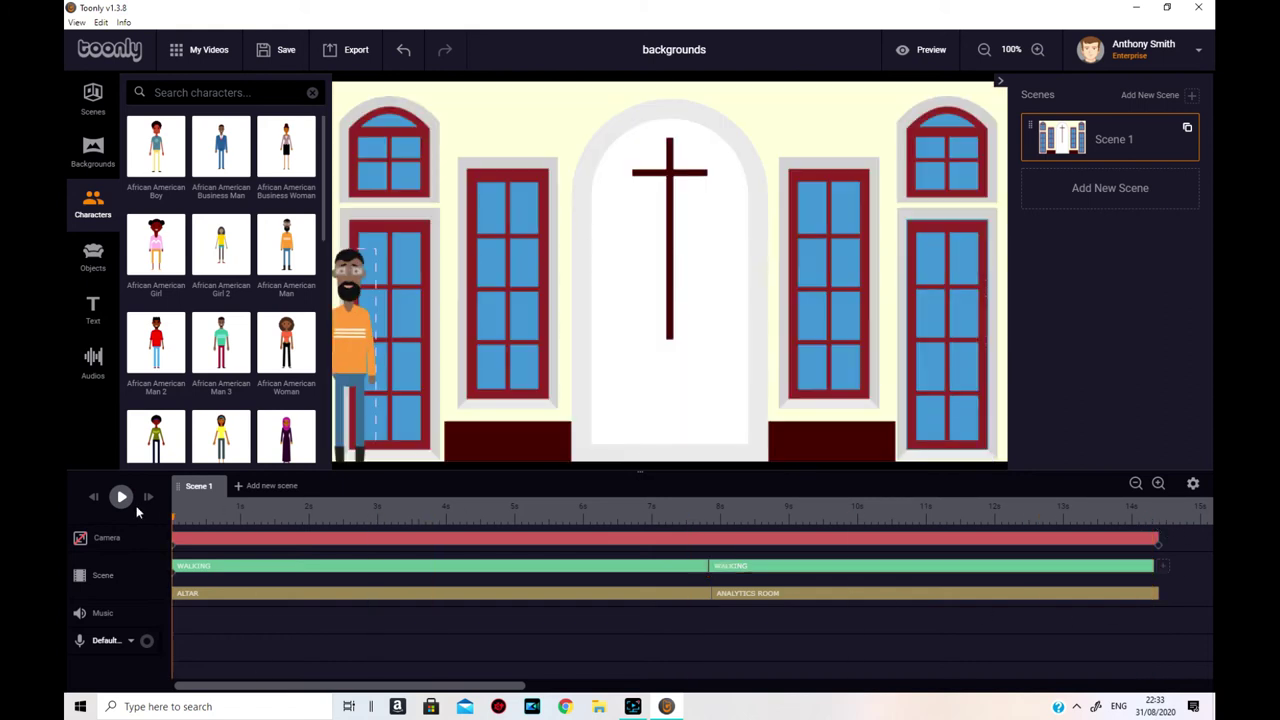